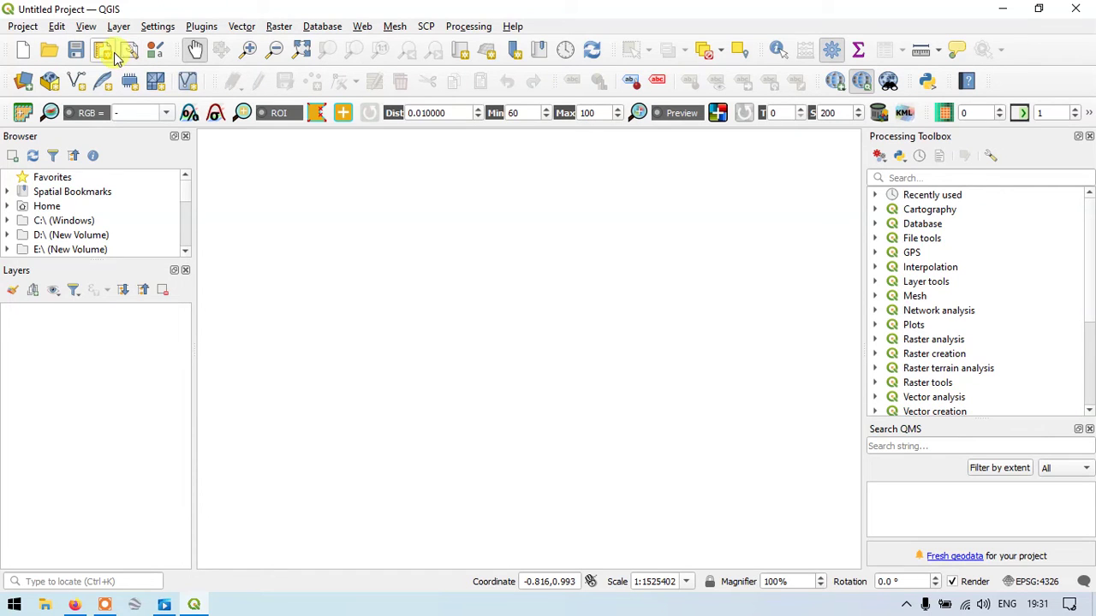
Start a new temporary scratch layer and name it Line.
left_click(118, 27)
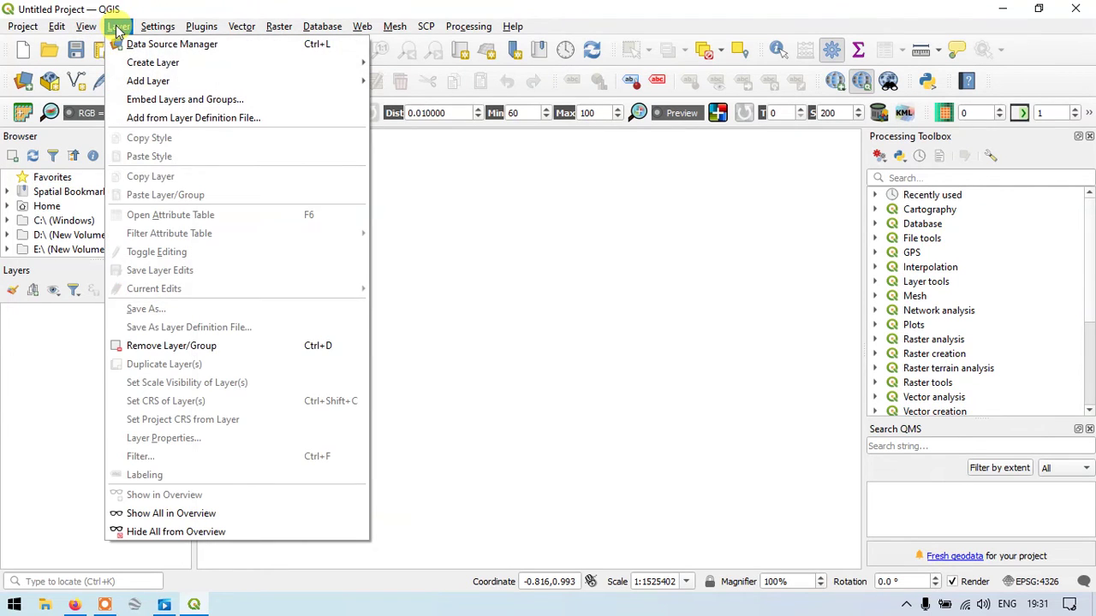
mouse_move(190, 65)
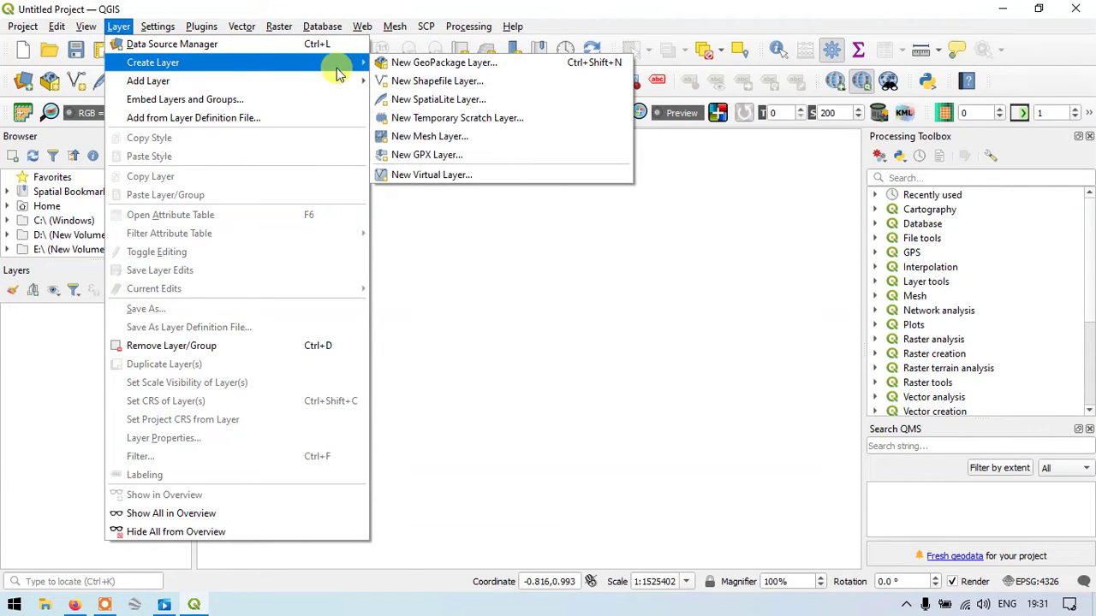
left_click(460, 123)
left_click(591, 85)
left_click_drag(591, 86, 419, 90)
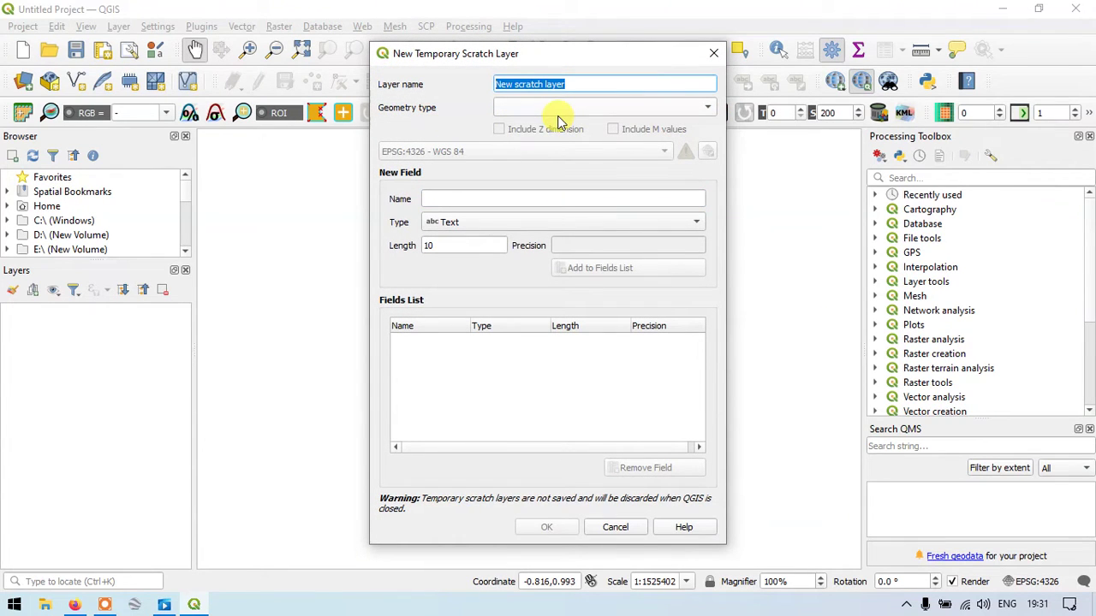
key("BackSpace")
type("Lines")
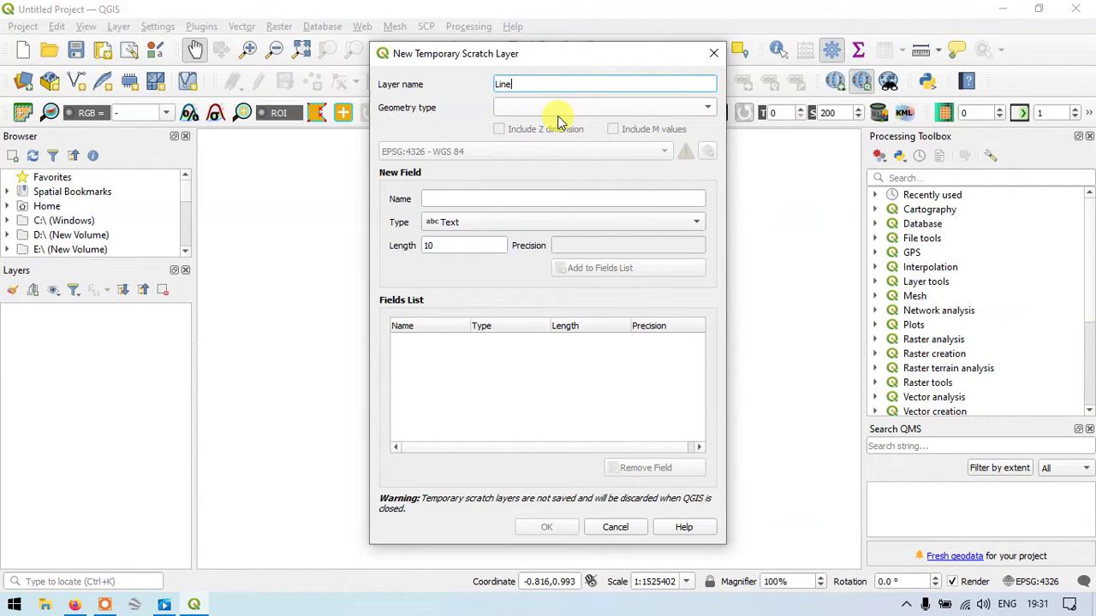
Give the layer LineString geometry and the project CRS EPSG:4326 - WGS 84.
left_click(569, 109)
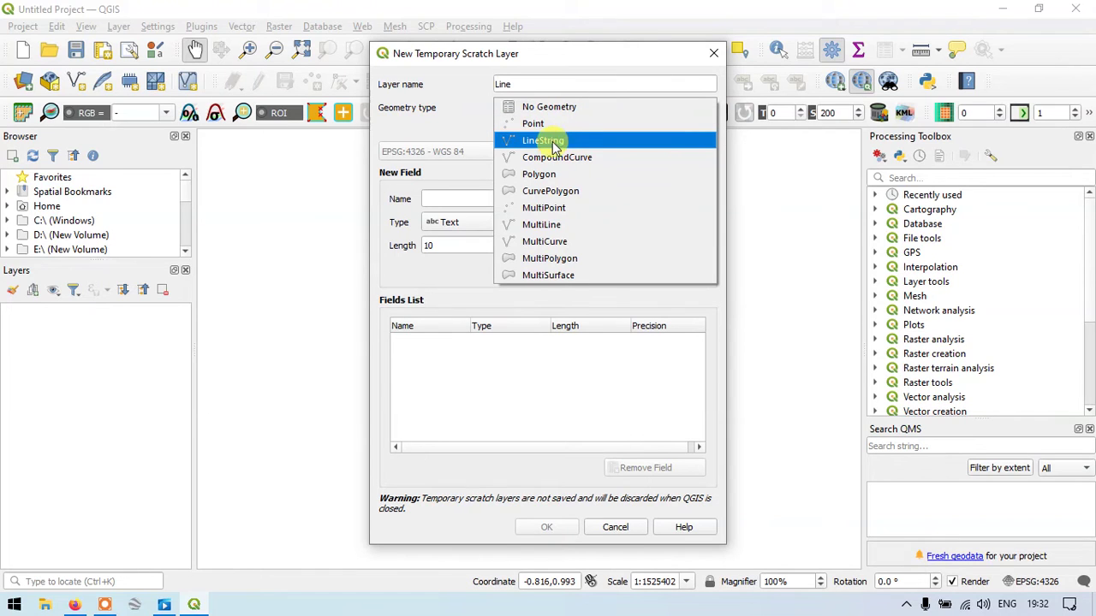
left_click(561, 142)
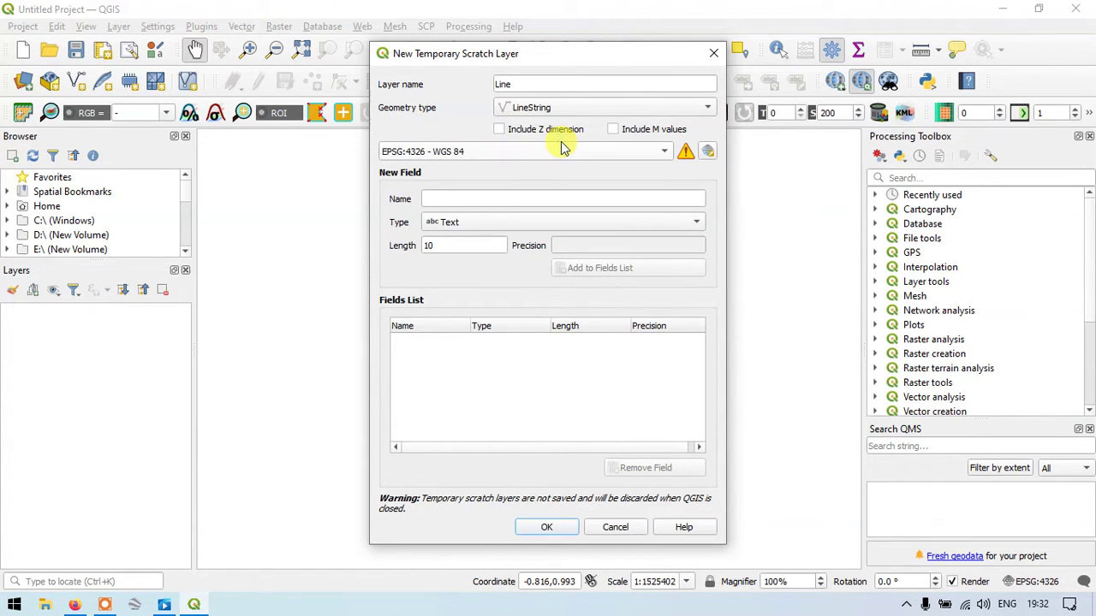
left_click(653, 155)
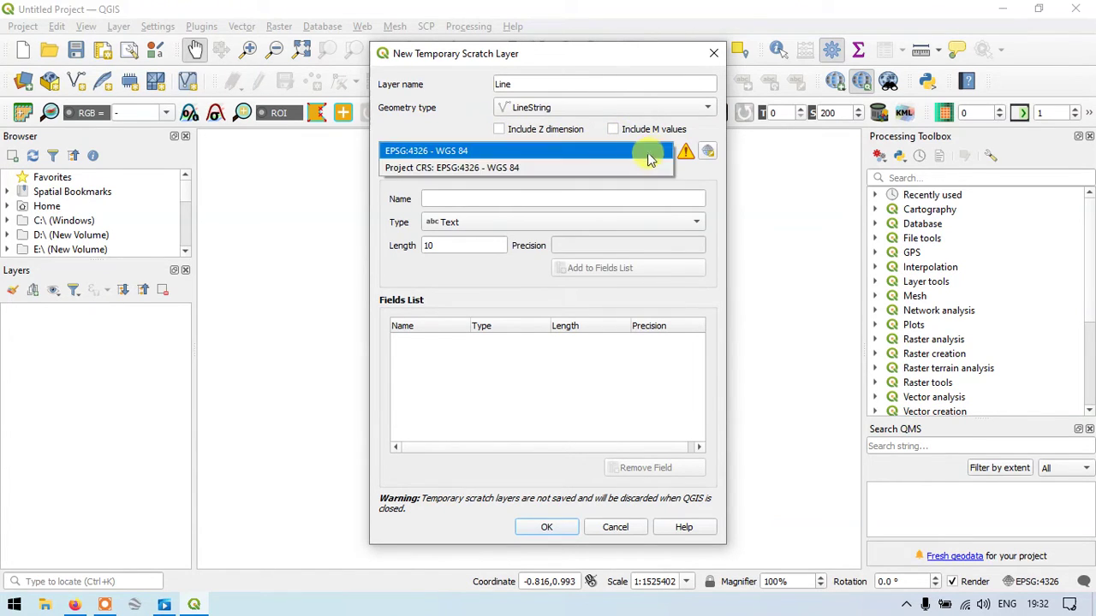
left_click(501, 167)
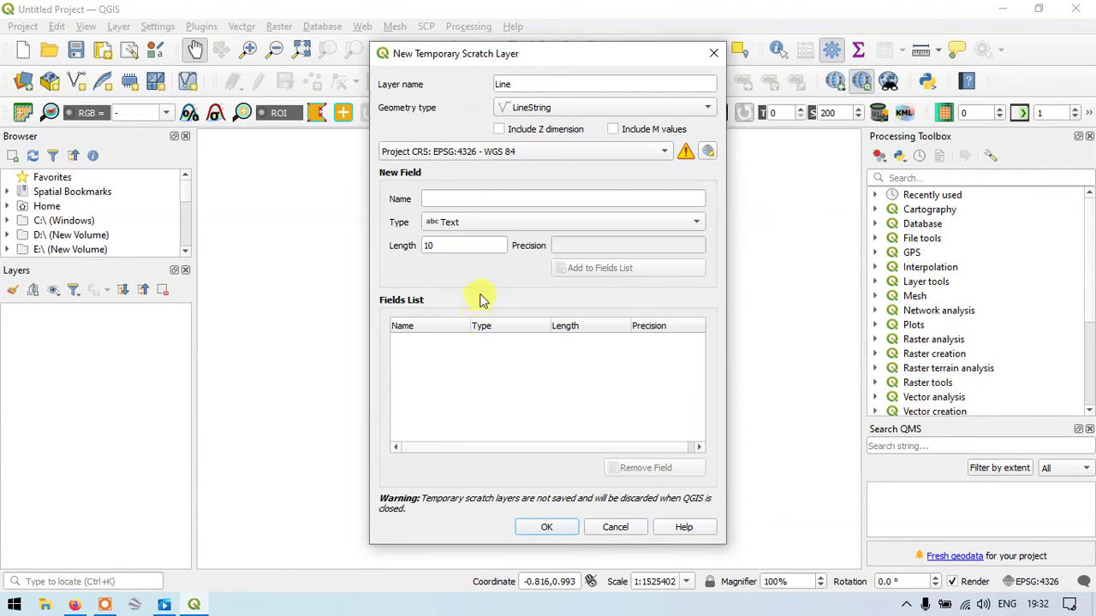
left_click(549, 527)
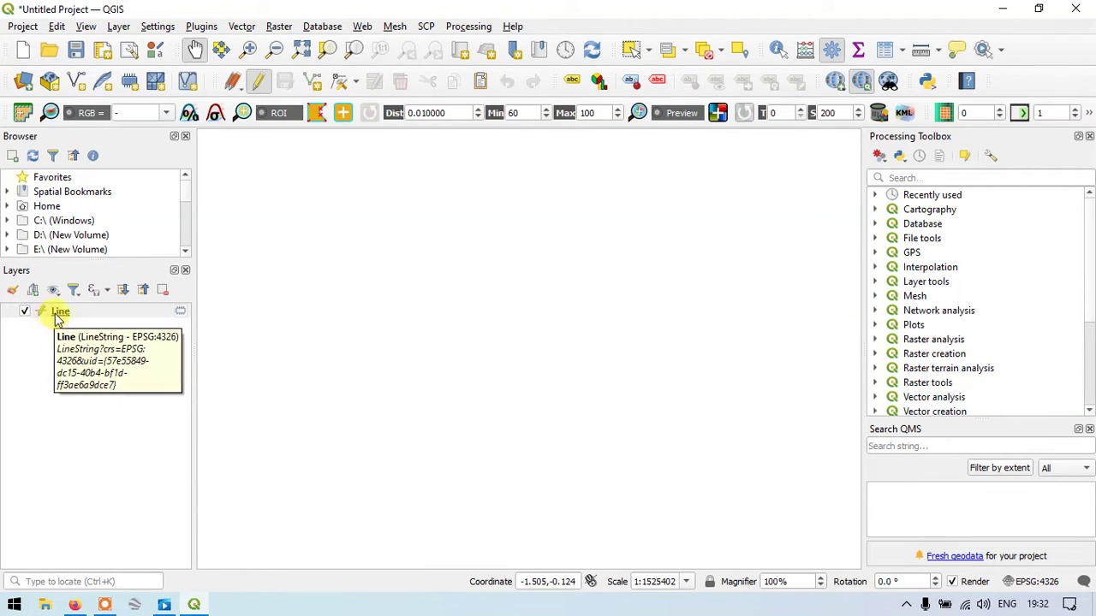
Select the Line layer, toggle editing on, and activate Add Line Feature.
left_click(55, 314)
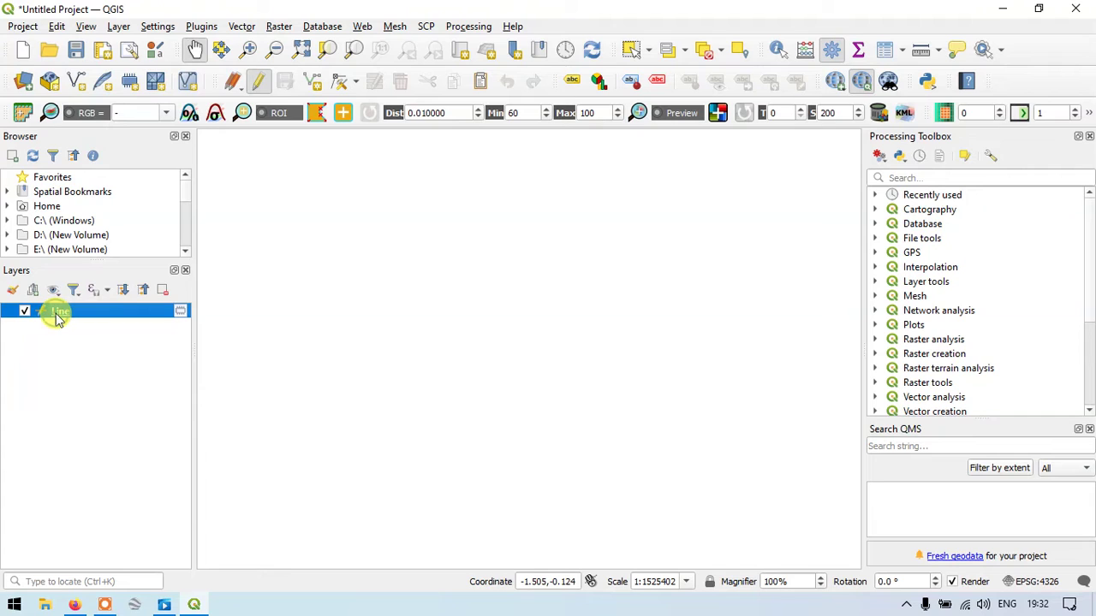
left_click(259, 82)
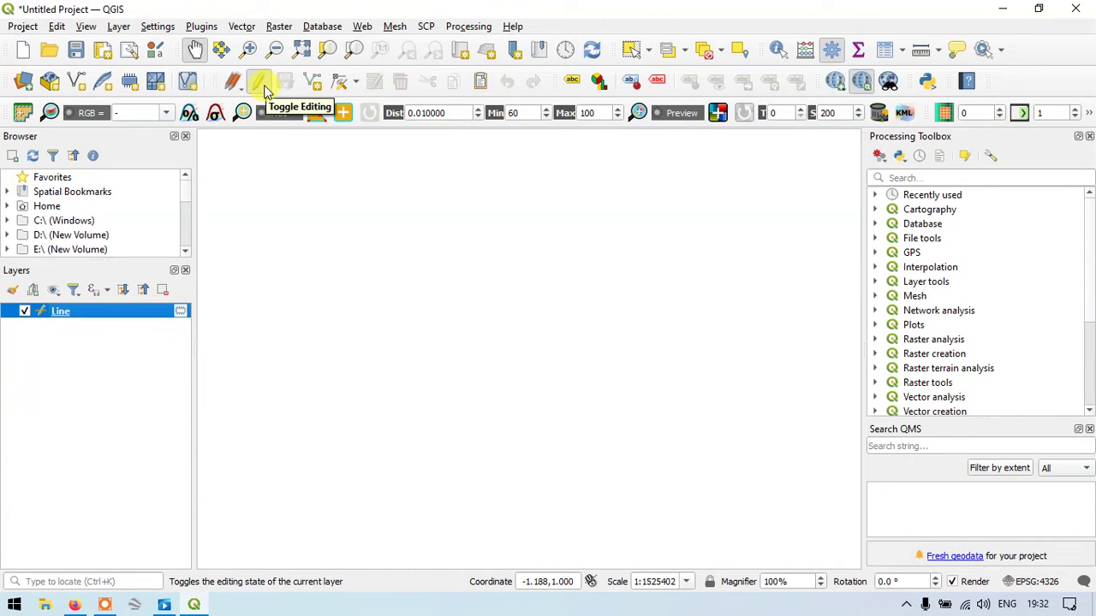
left_click(260, 80)
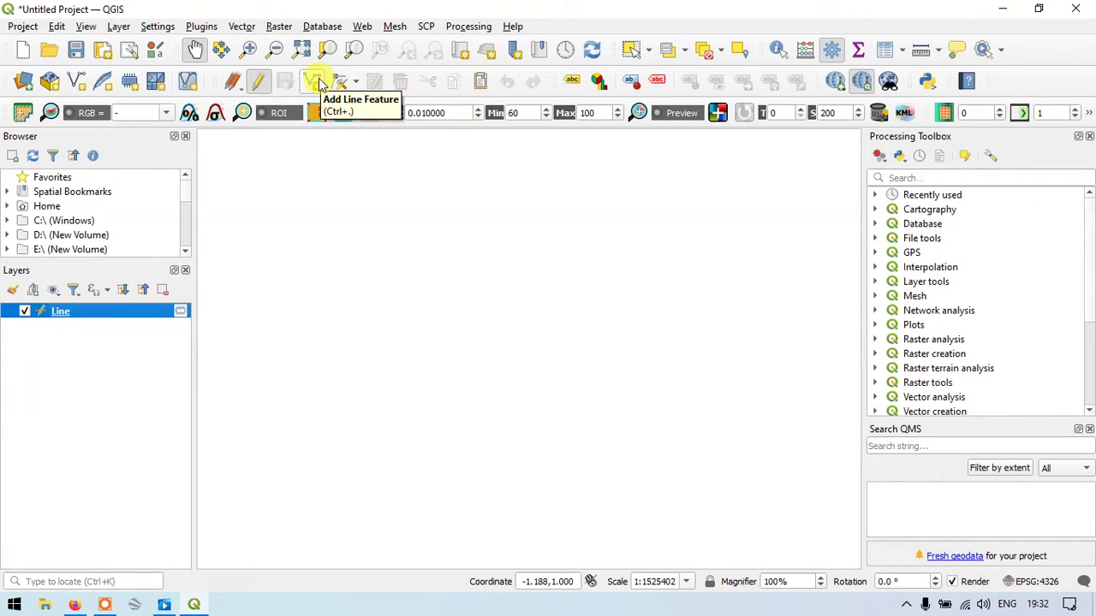
left_click(312, 82)
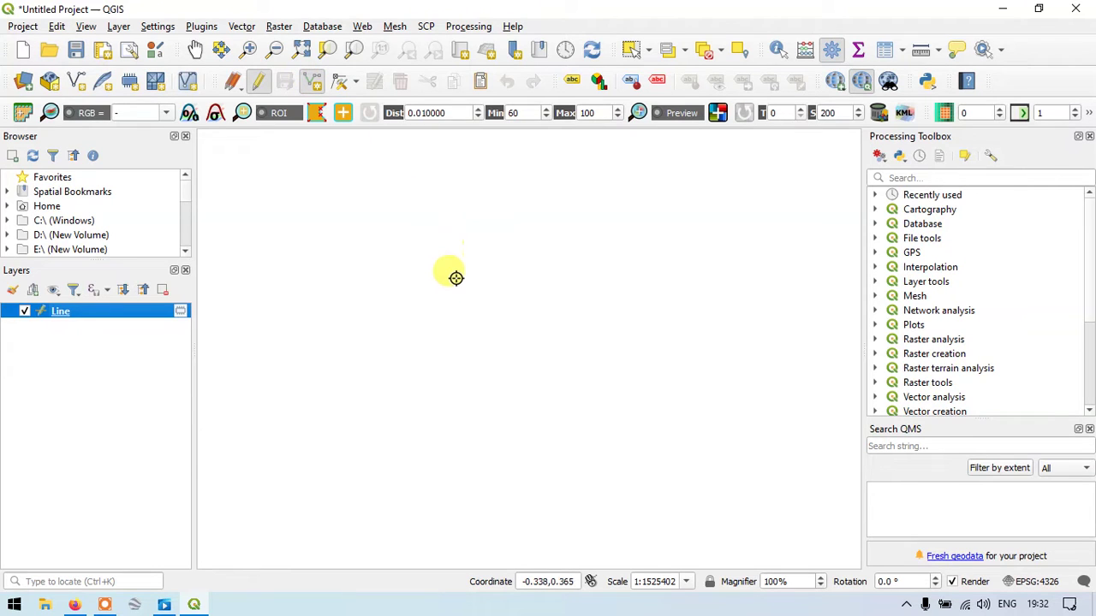
Draw a horizontal line near the top and a vertical line at the left.
left_click(326, 224)
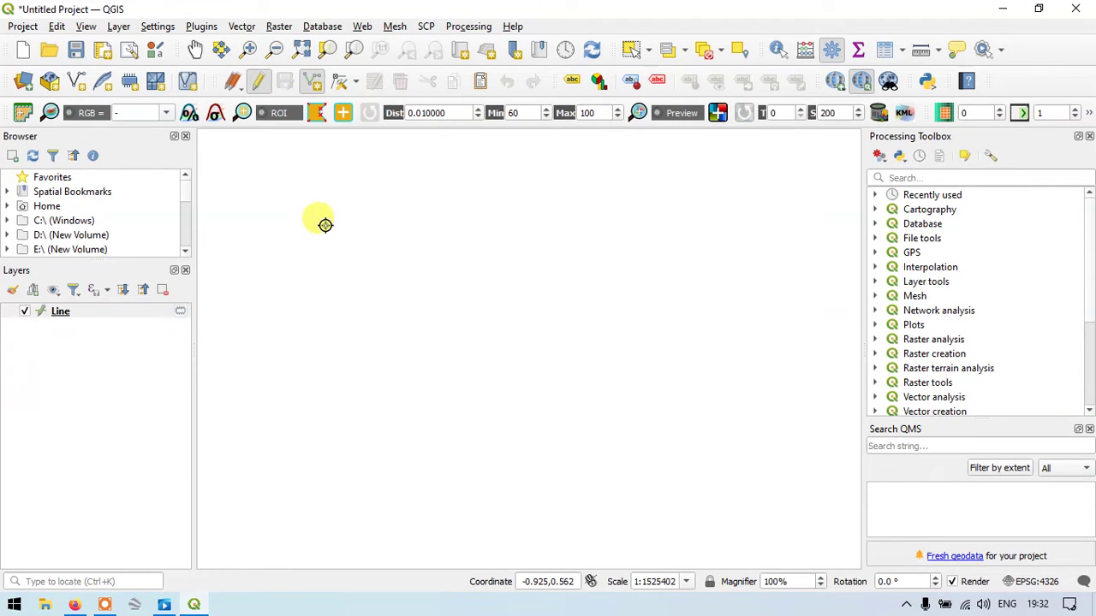
left_click(710, 223)
right_click(710, 222)
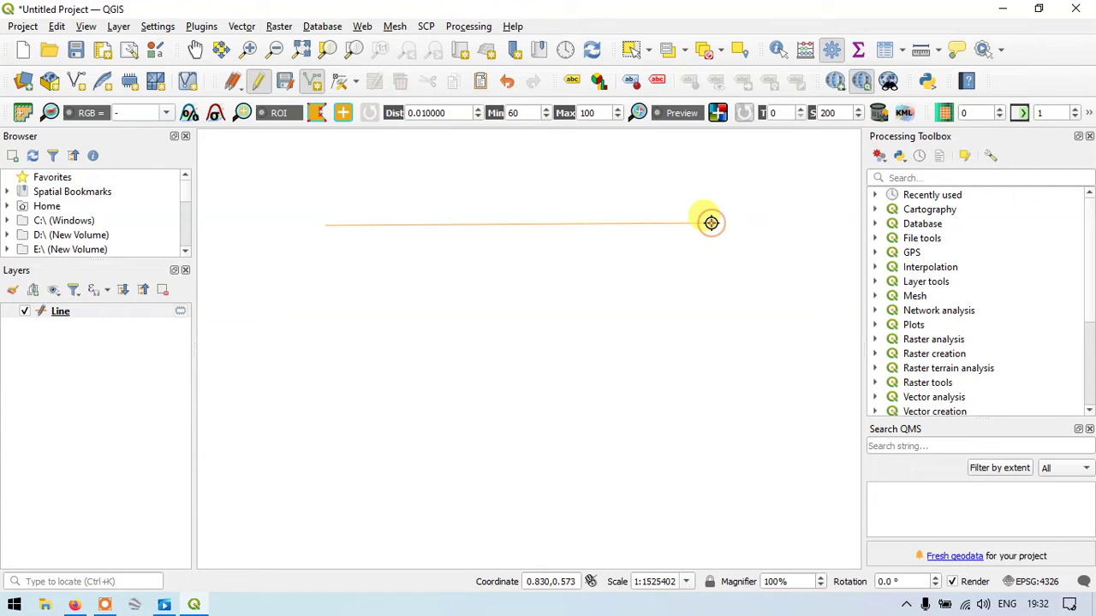
left_click(298, 216)
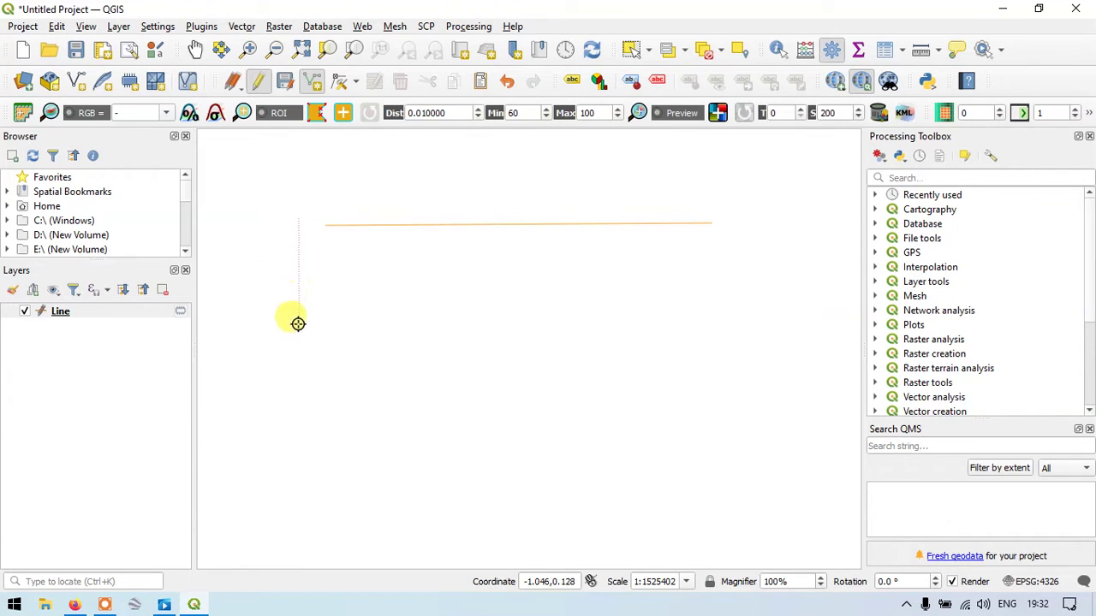
left_click(301, 457)
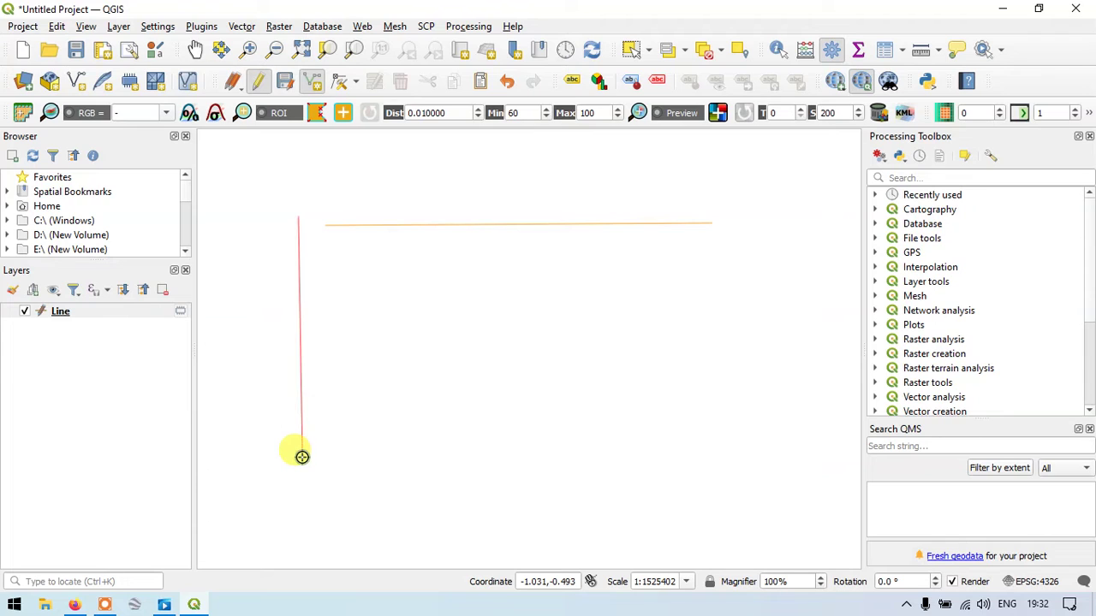
right_click(301, 457)
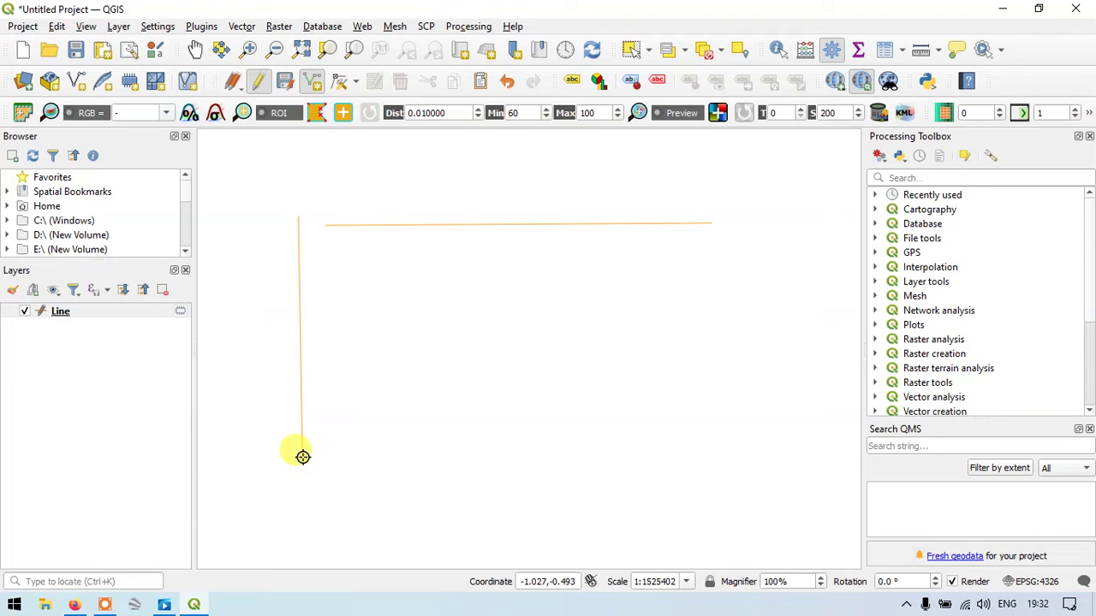
Draw a six-vertex zigzag line from lower left to upper right.
left_click(362, 473)
left_click(450, 360)
left_click(594, 407)
left_click(653, 290)
left_click(794, 319)
left_click(832, 283)
right_click(832, 282)
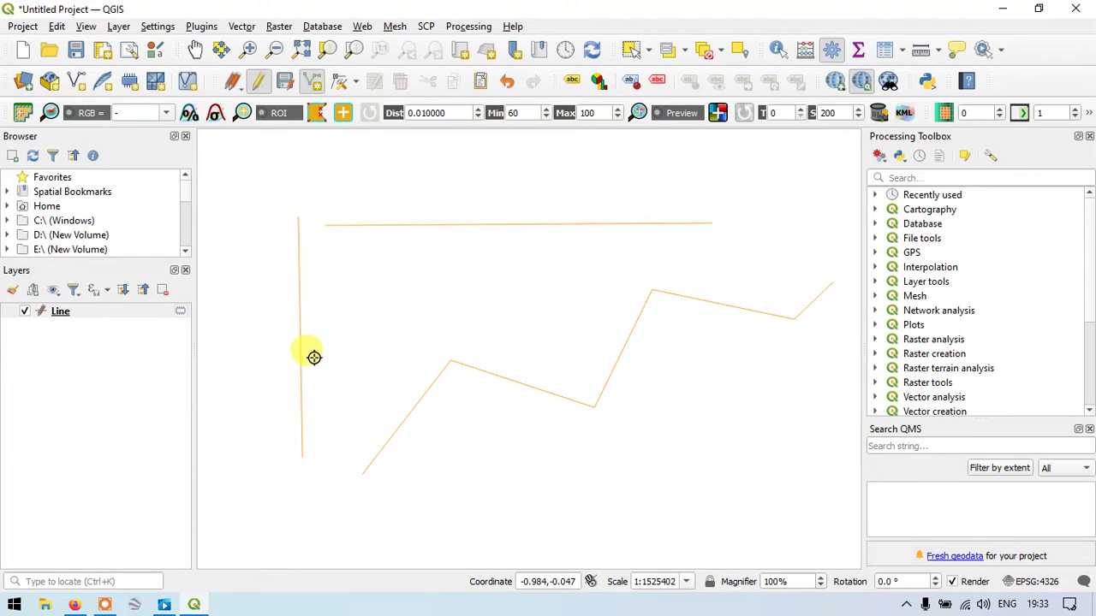
left_click(887, 51)
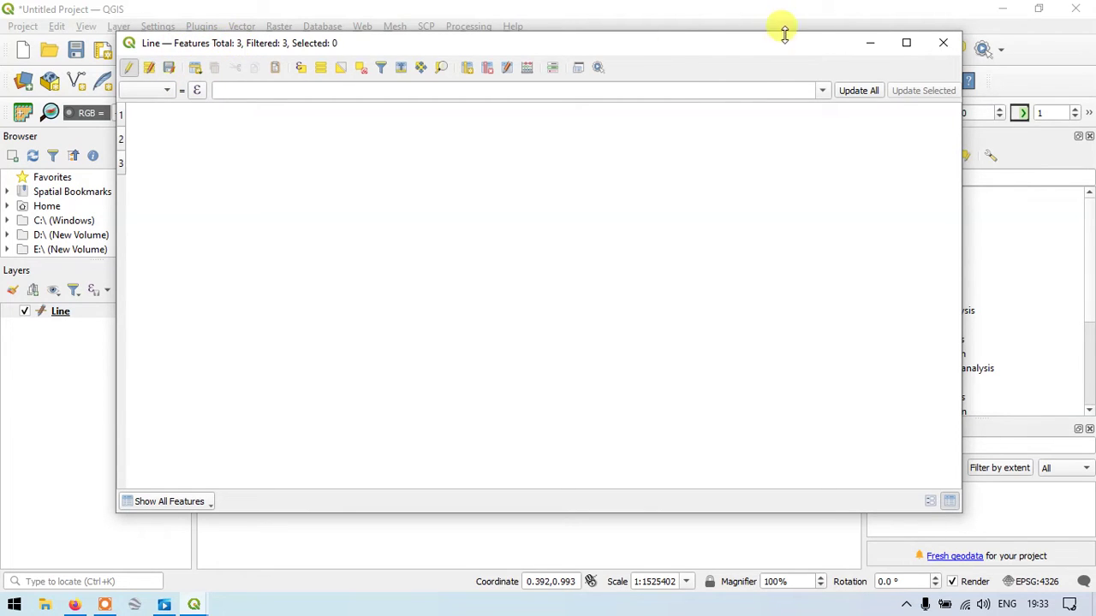
left_click(957, 44)
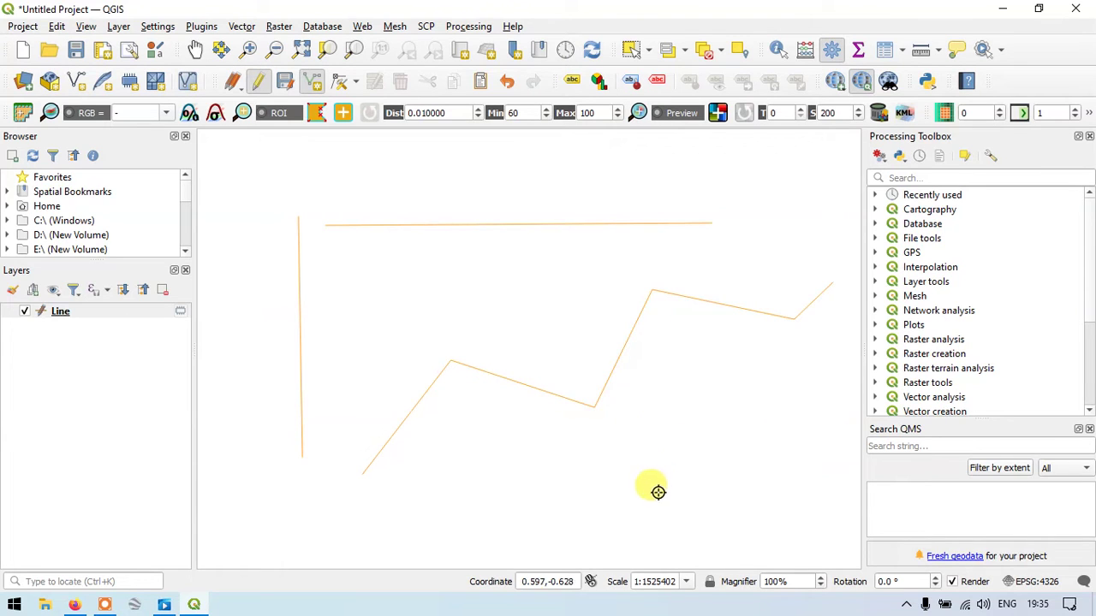
left_click(572, 539)
left_click(820, 533)
left_click(205, 395)
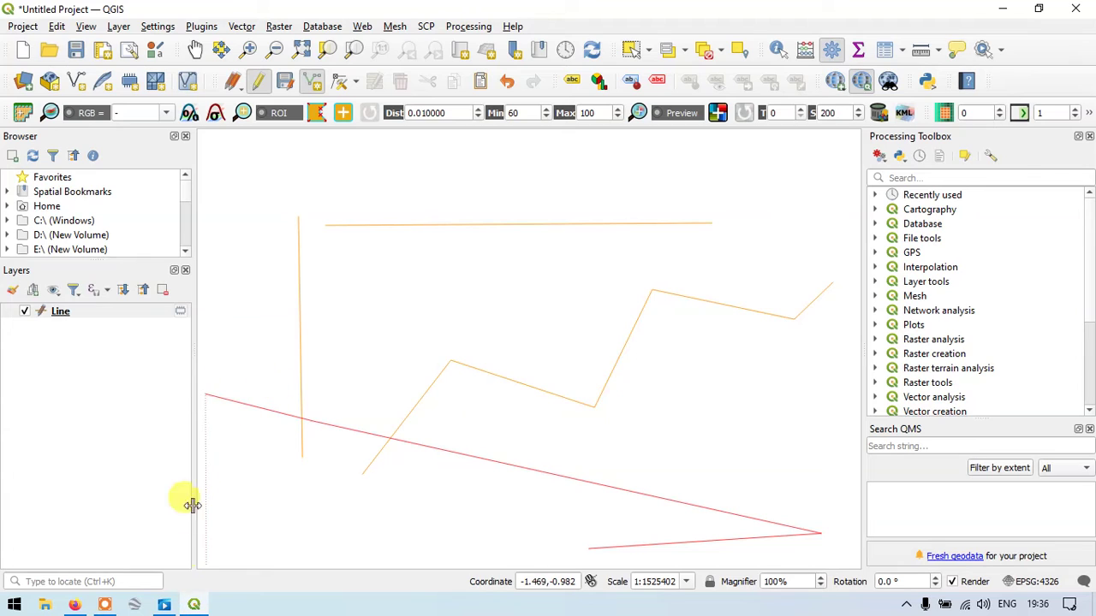
right_click(231, 449)
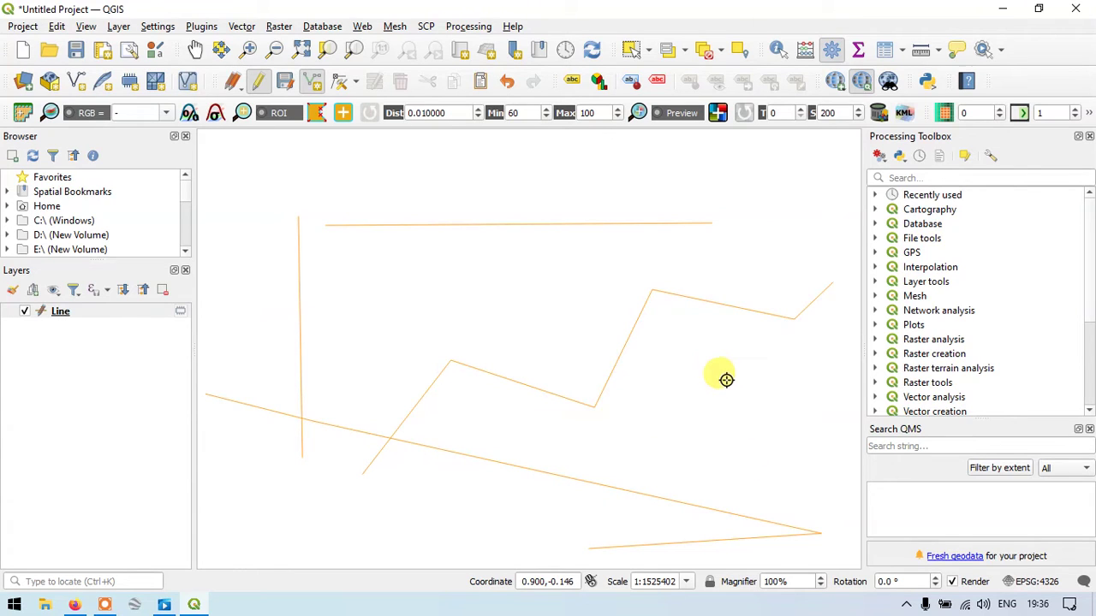
left_click(699, 354)
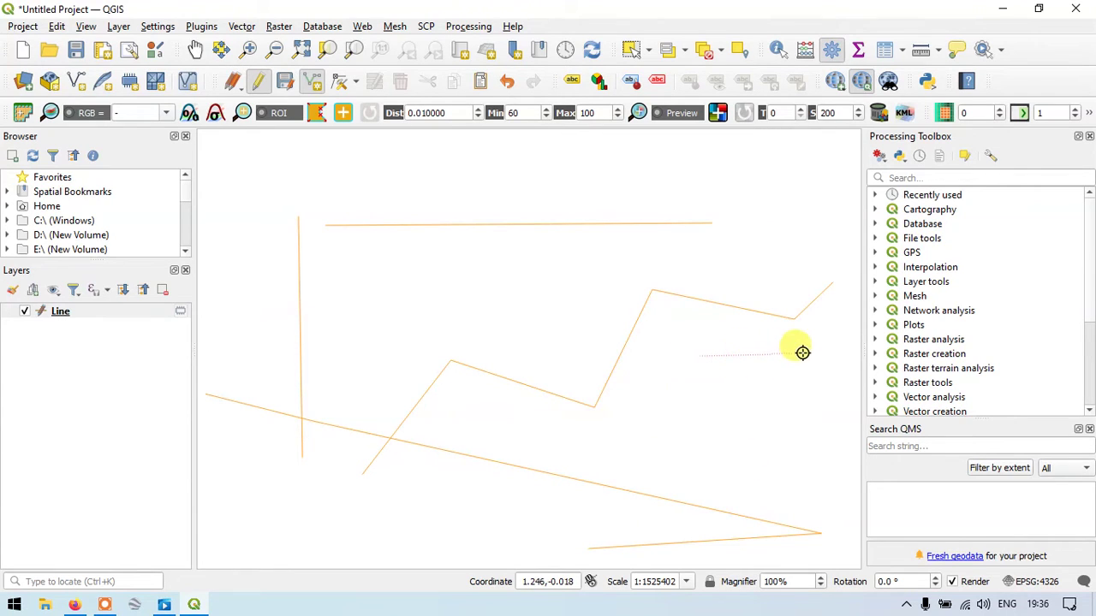
left_click(807, 351)
left_click(805, 404)
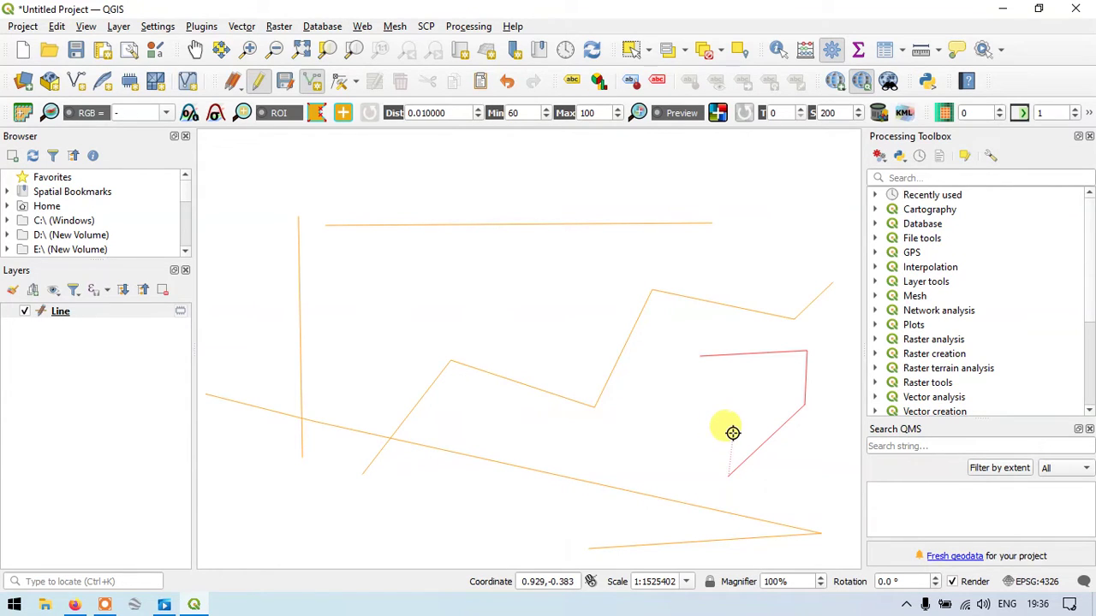
left_click(742, 330)
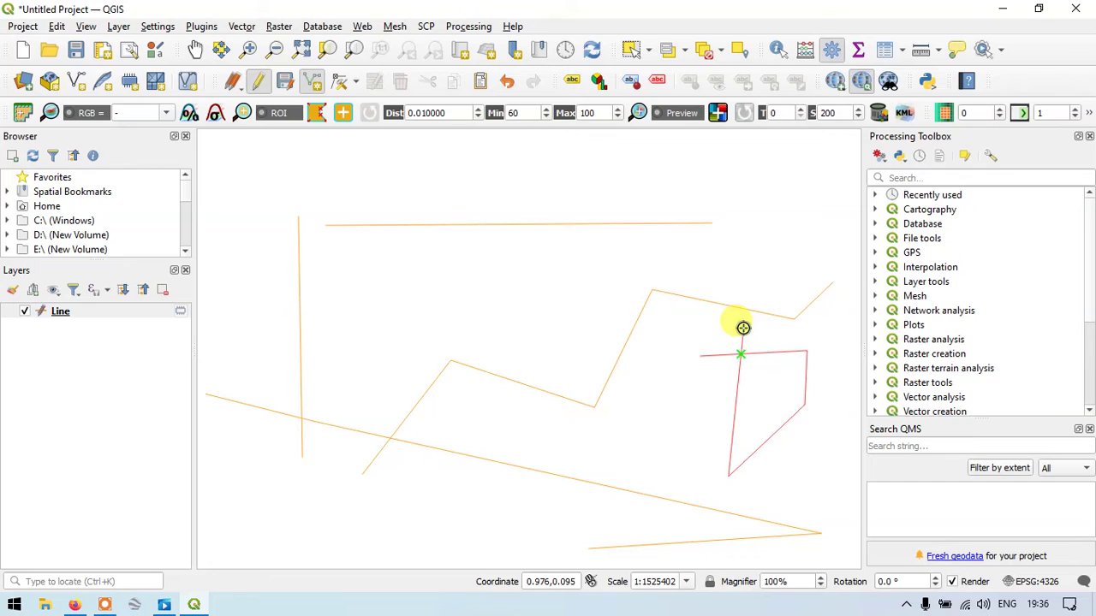
right_click(783, 342)
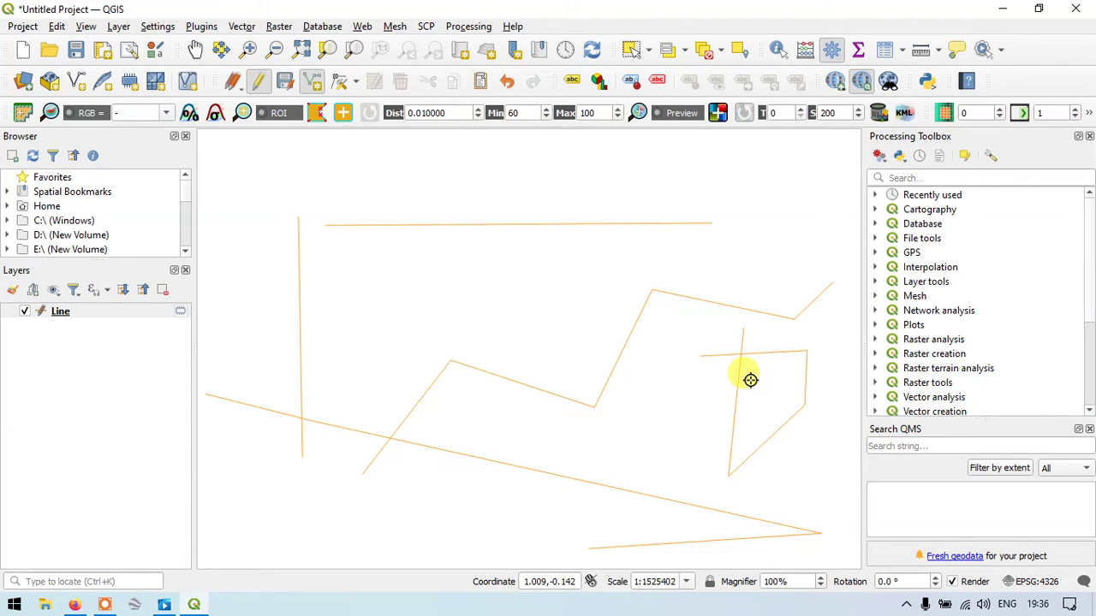
scroll(736, 342, "down", 1)
scroll(737, 343, "up", 2)
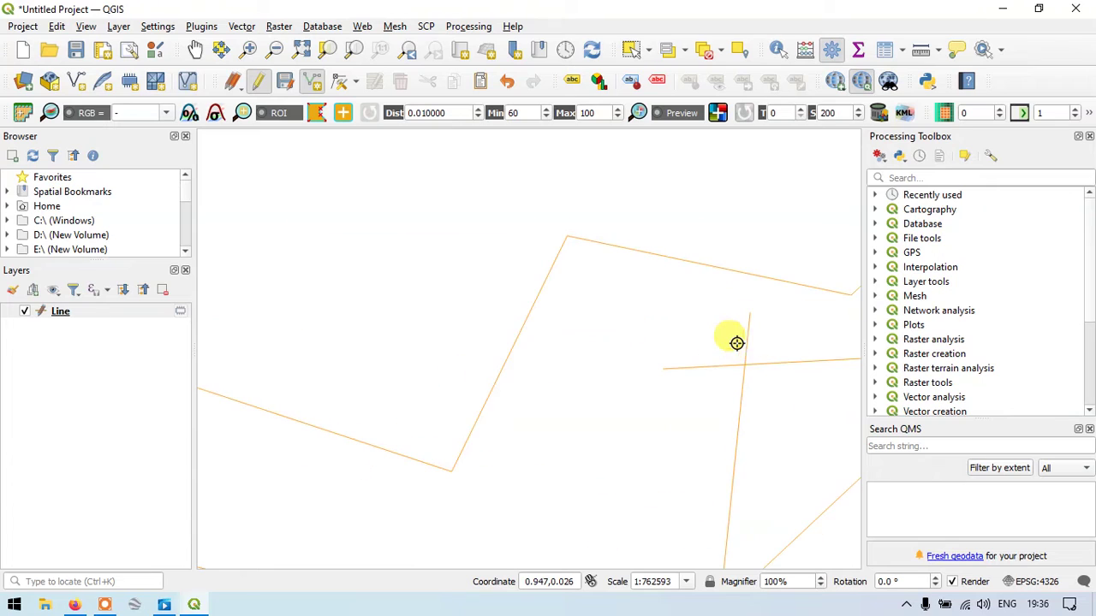
scroll(753, 367, "down", 1)
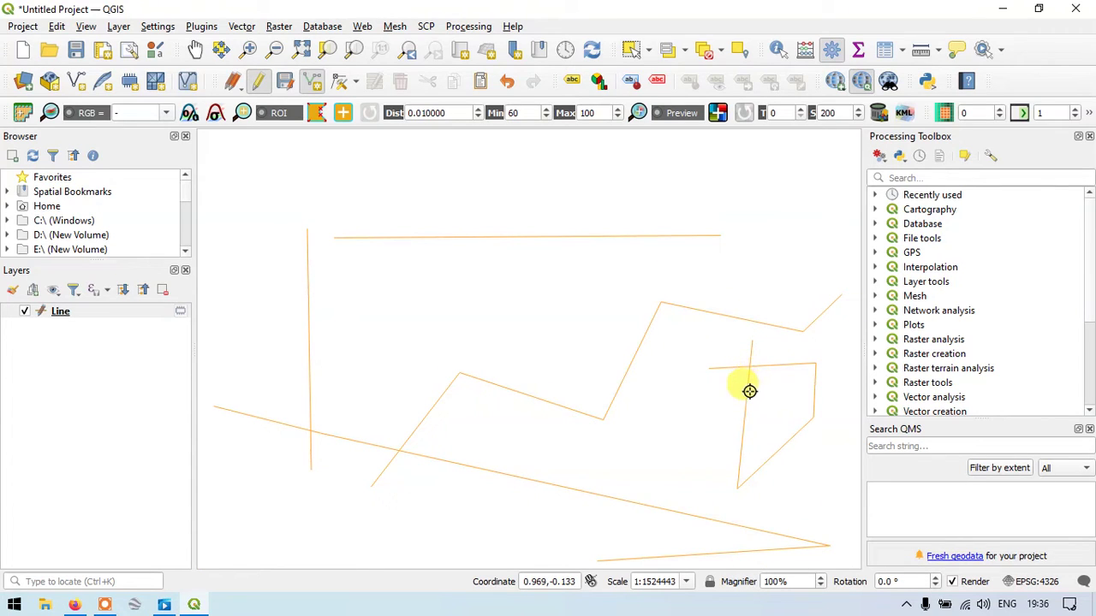
left_click(886, 50)
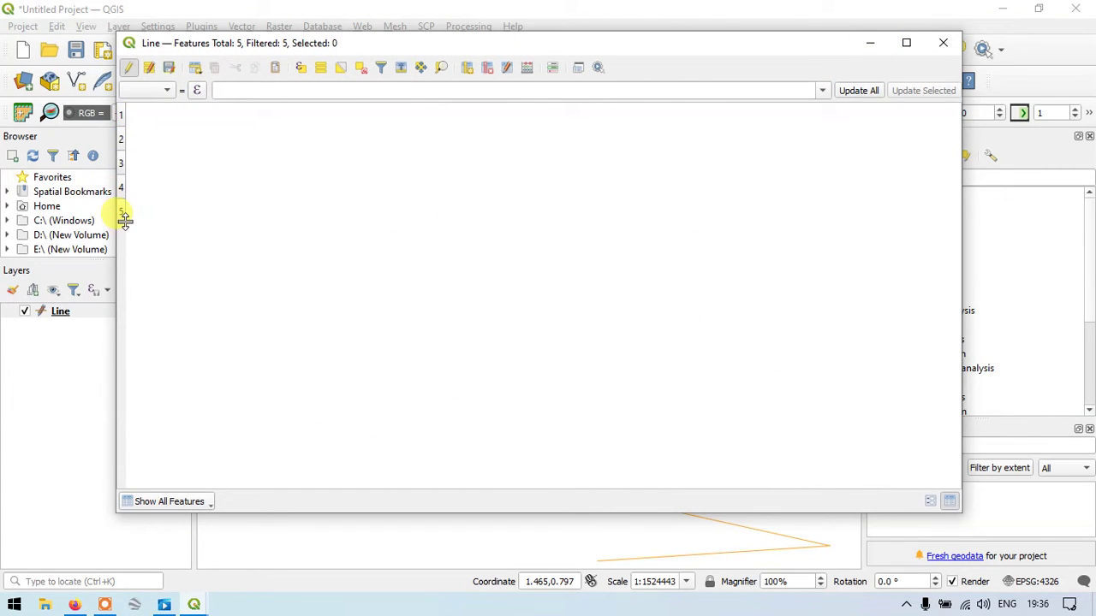
left_click(941, 44)
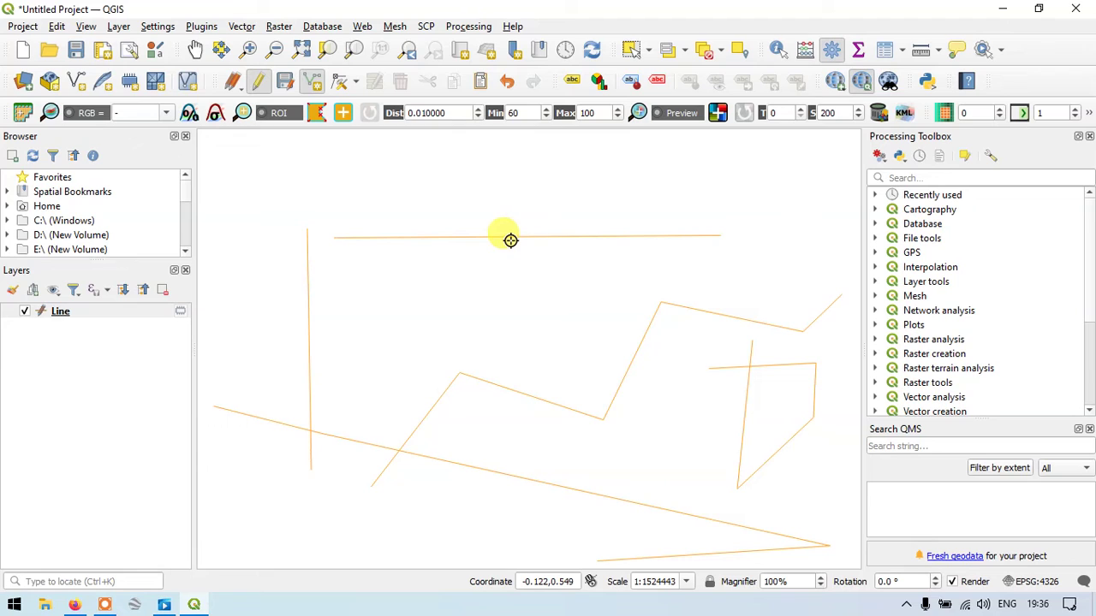
scroll(745, 418, "down", 2)
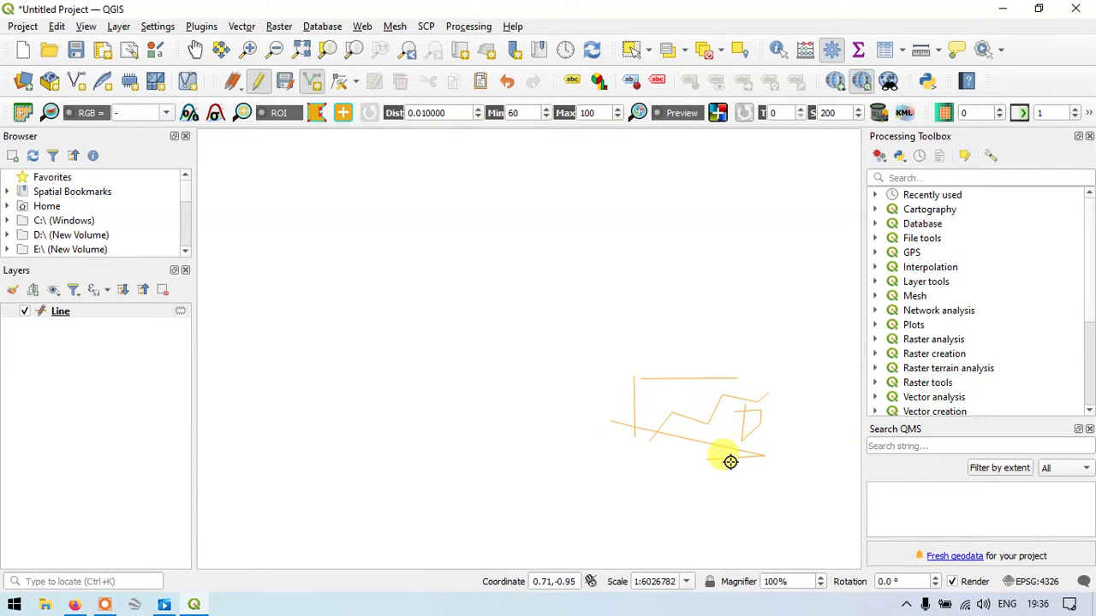
scroll(729, 462, "up", 2)
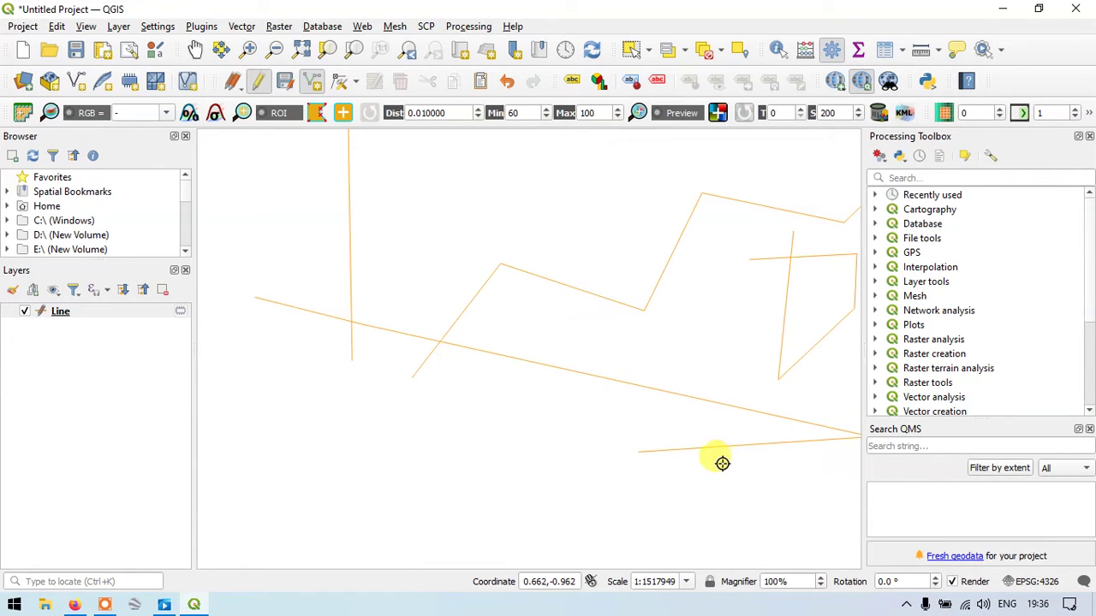
left_click_drag(765, 282, 648, 342)
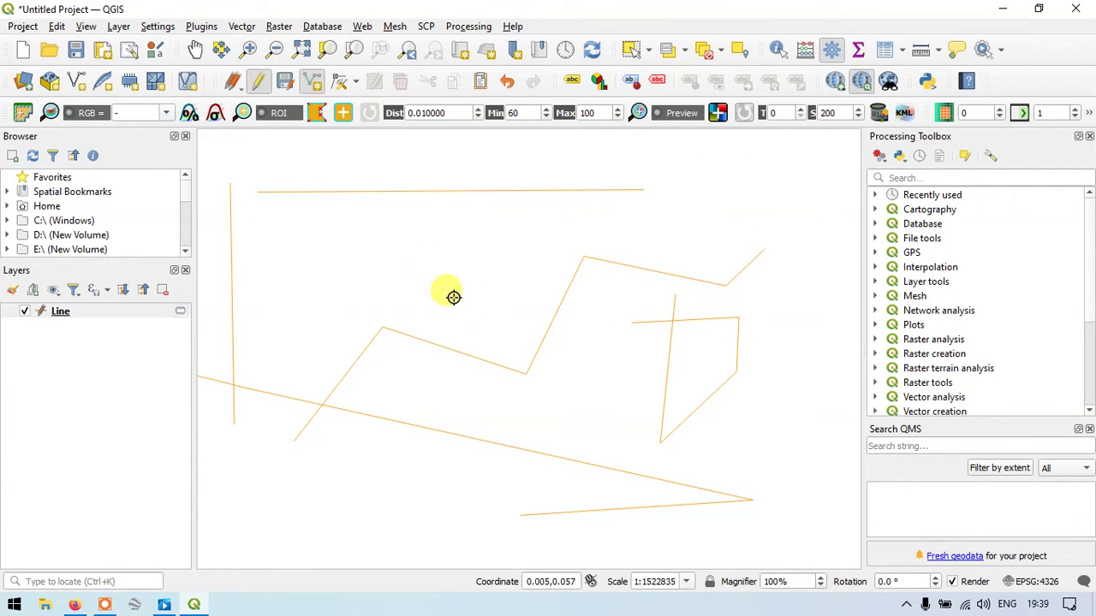
left_click_drag(452, 245, 511, 275)
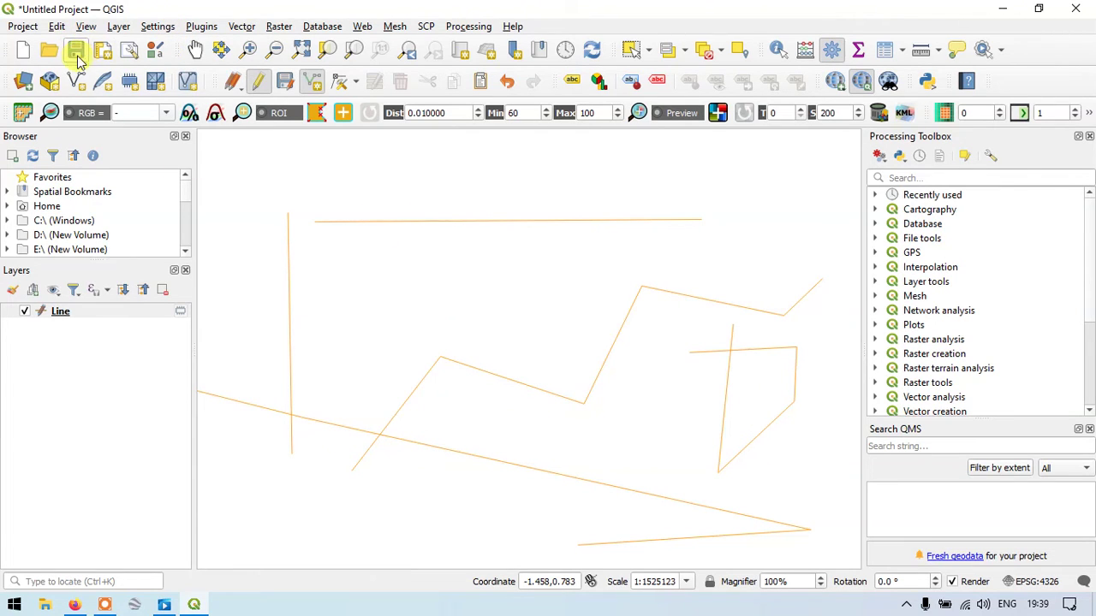
Use Split Features to cut across the middle of the top horizontal line.
left_click(84, 26)
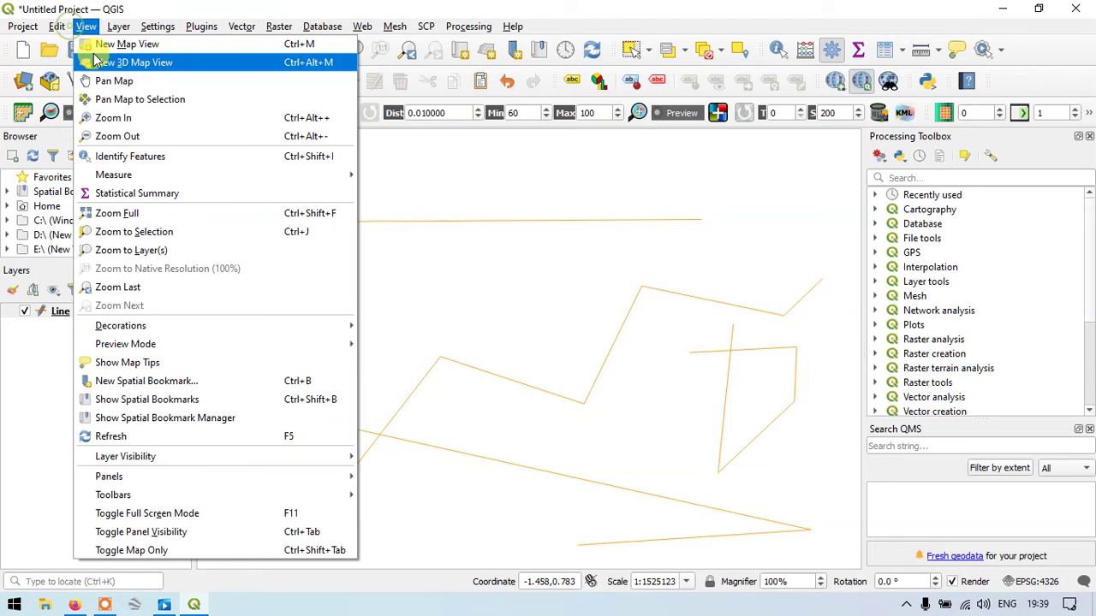
mouse_move(60, 28)
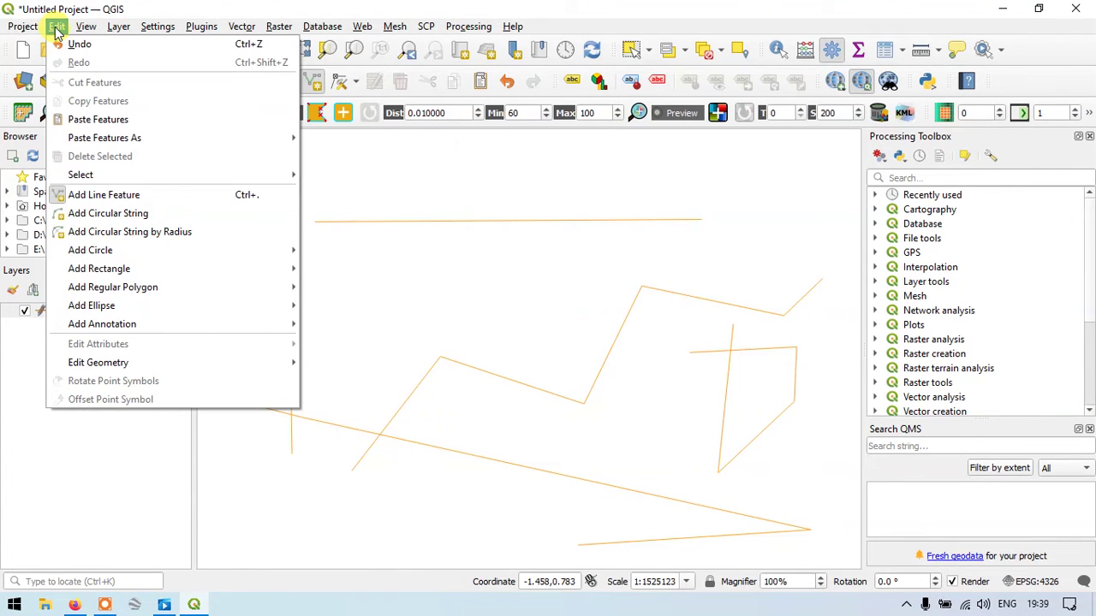
mouse_move(206, 362)
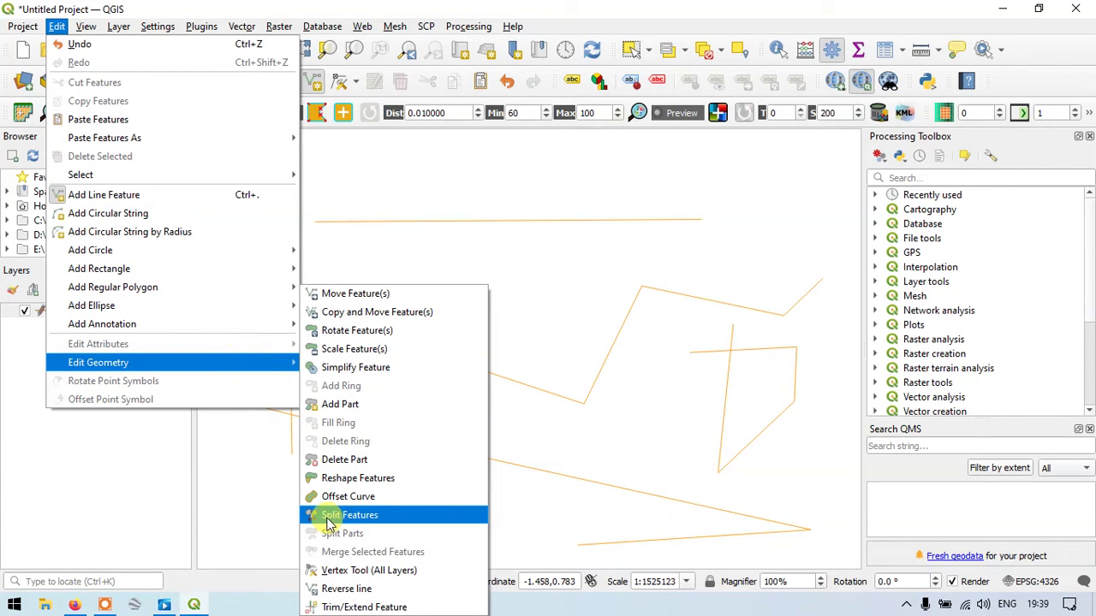
left_click(355, 515)
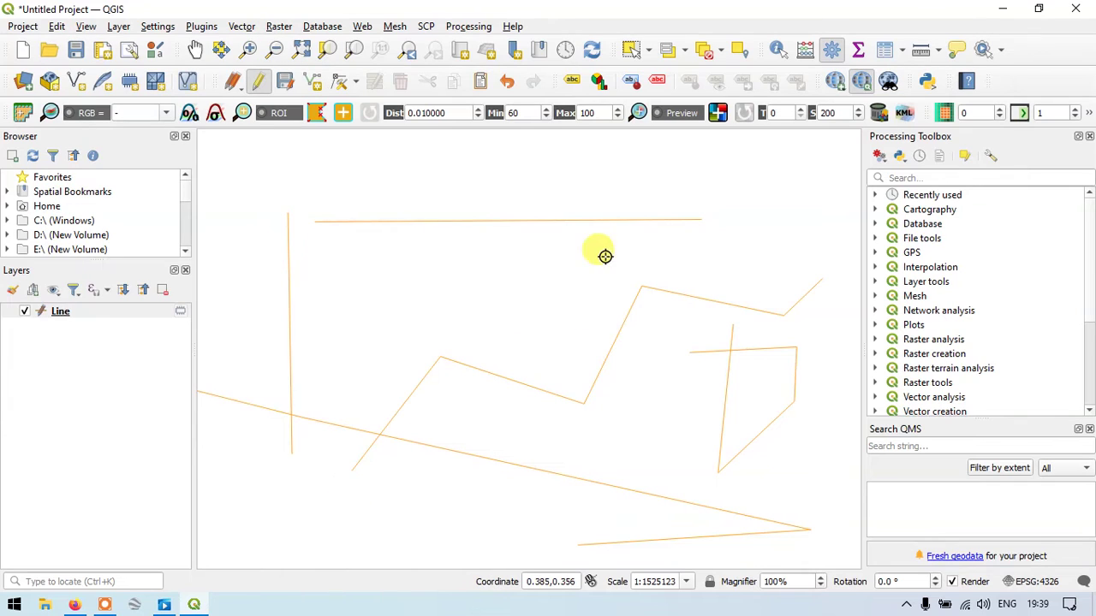
left_click(521, 169)
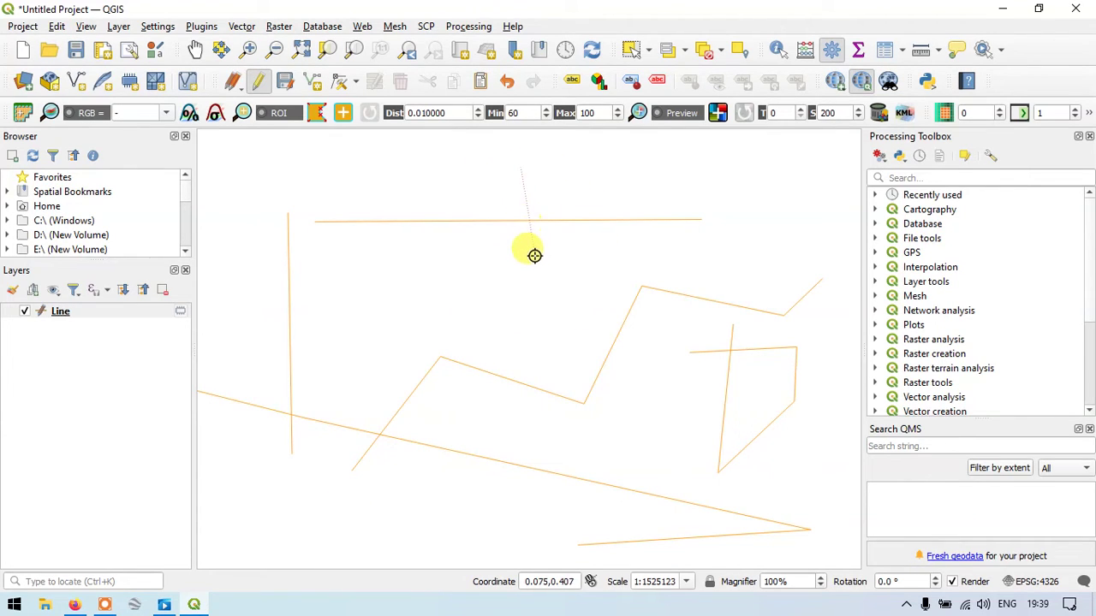
left_click(524, 281)
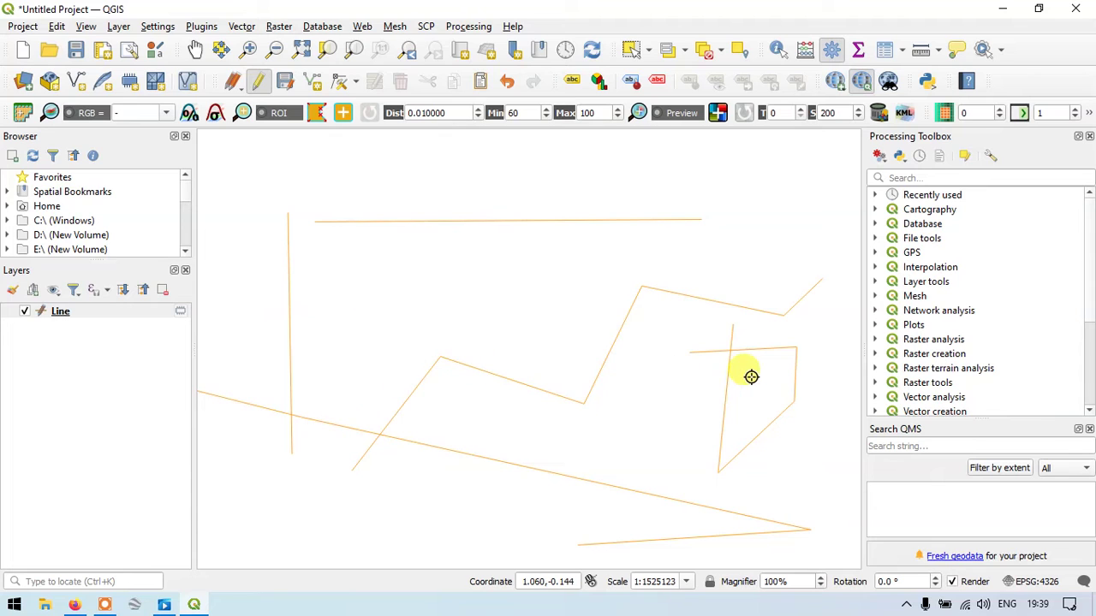
left_click(885, 49)
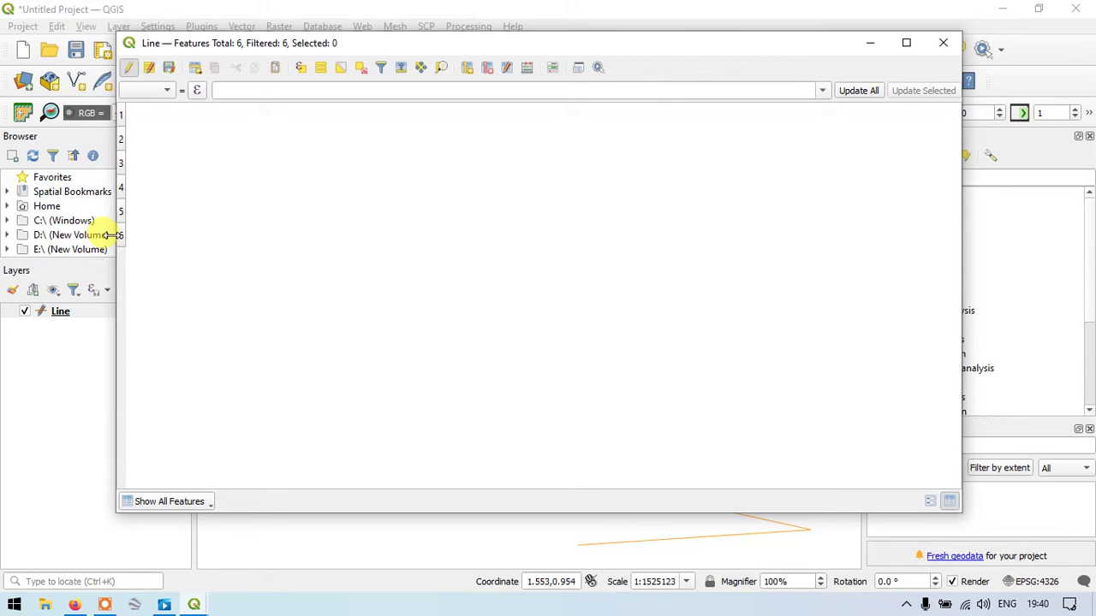
left_click(941, 43)
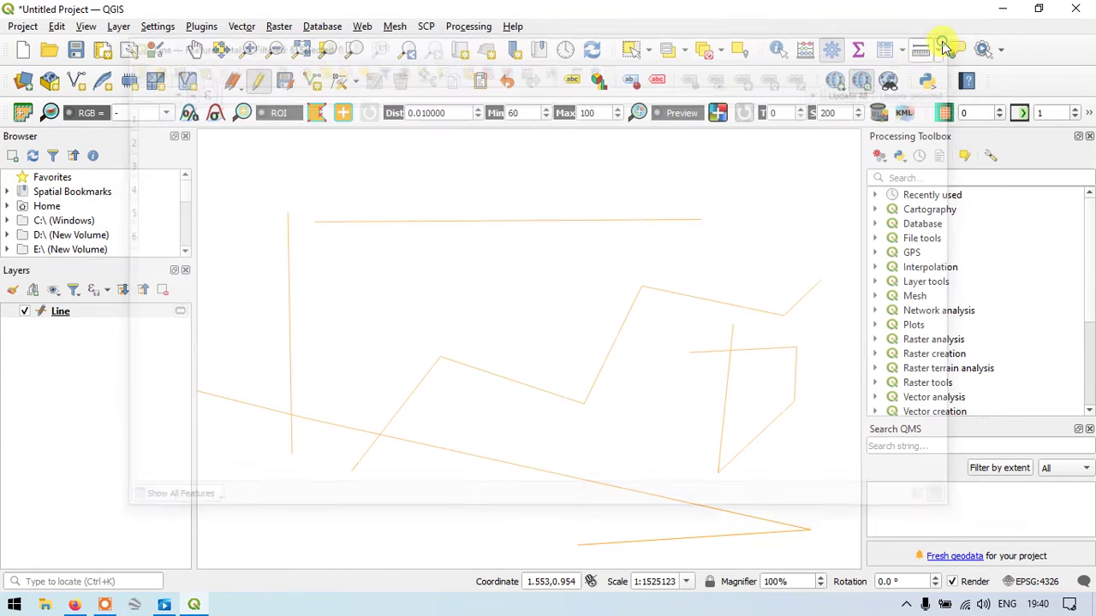
Box-select the left half of the split top line, then add the right half.
left_click(631, 53)
left_click_drag(565, 178, 659, 247)
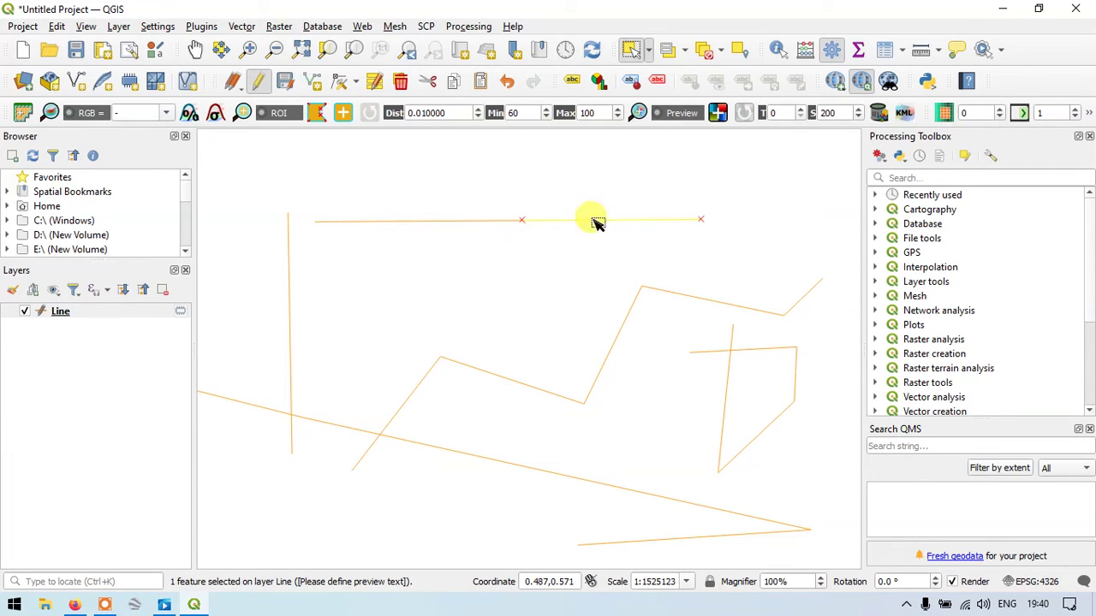
left_click(520, 194)
left_click_drag(381, 212, 466, 270)
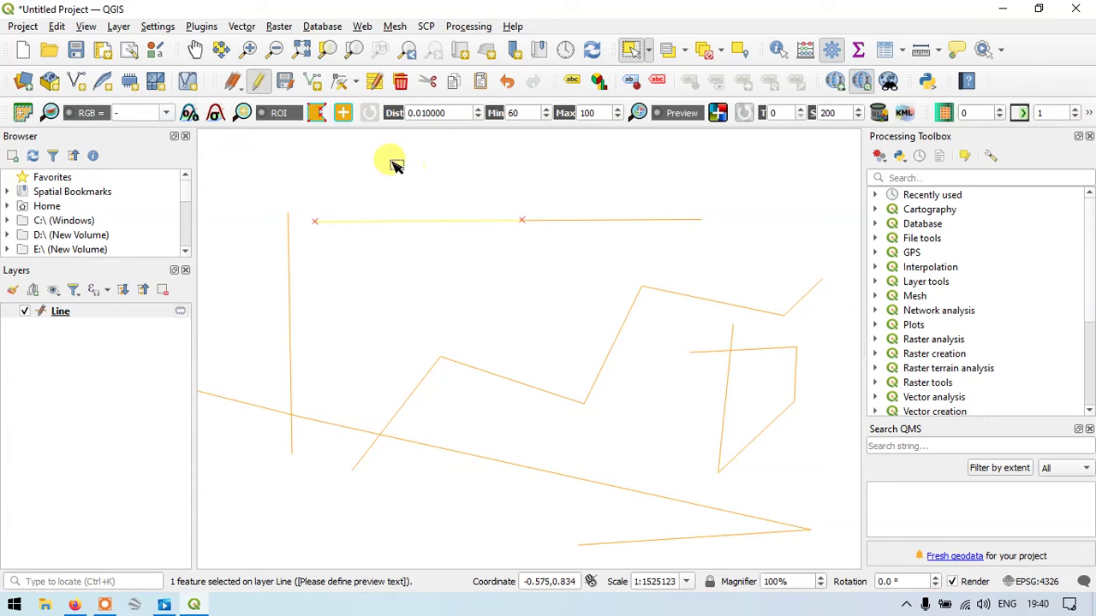
left_click_drag(392, 171, 646, 256)
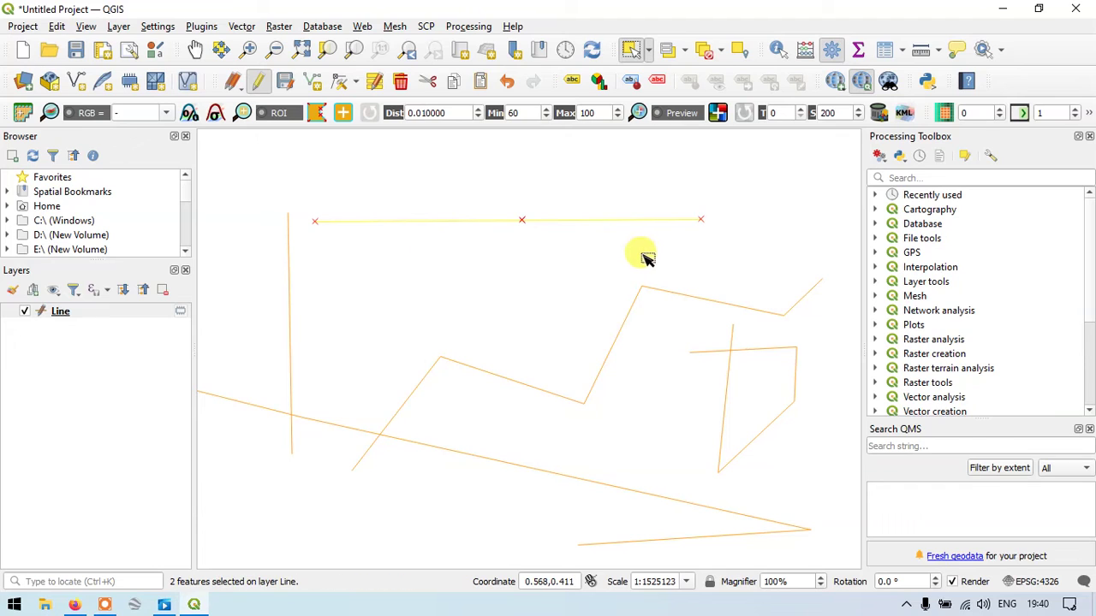
left_click(58, 26)
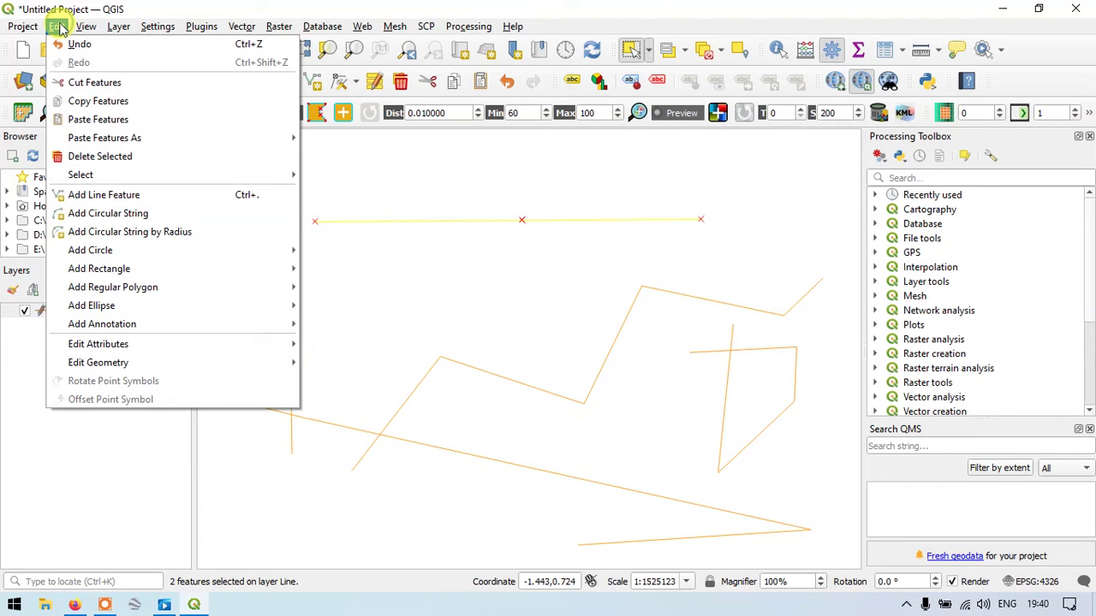
Merge the two selected top-line pieces into one feature with Merge Selected Features.
mouse_move(104, 353)
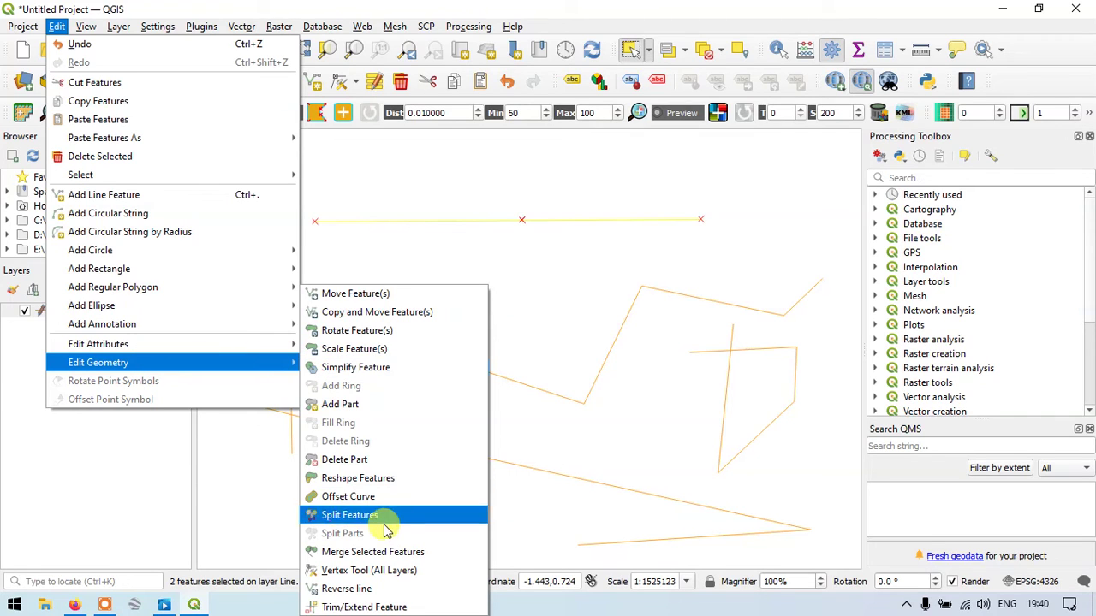
left_click(394, 555)
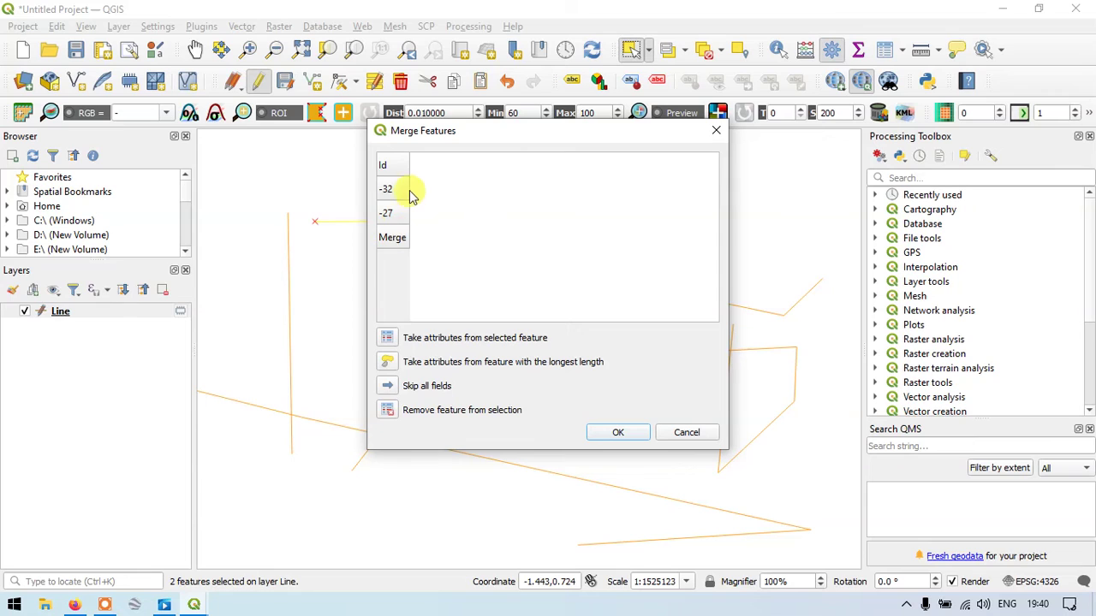
left_click(615, 433)
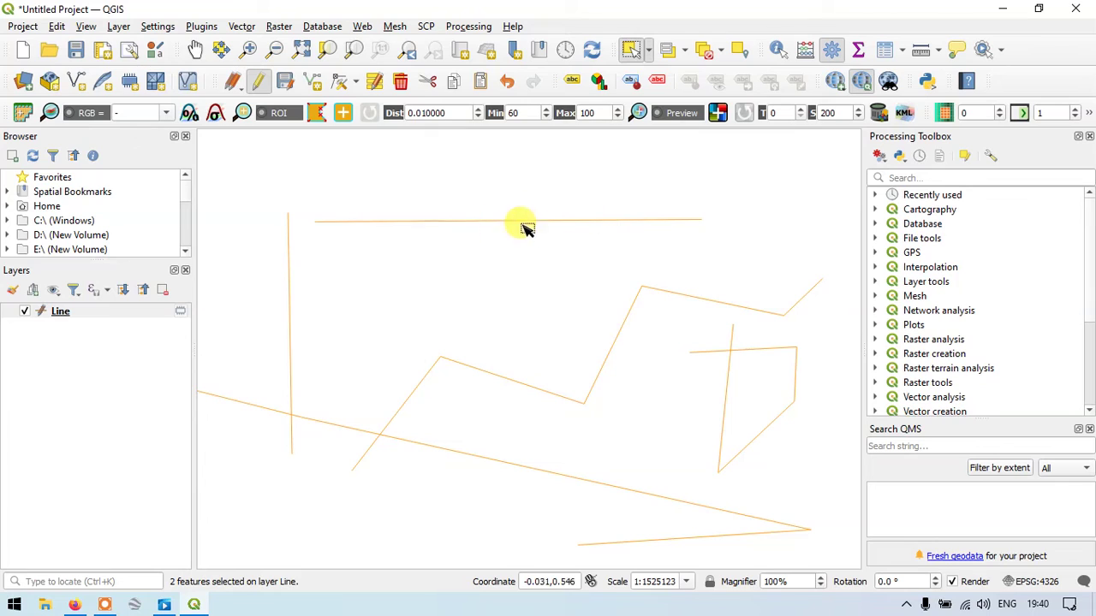
Box-select the merged top line and view the Line layer's five-feature attribute table.
left_click(631, 49)
left_click_drag(454, 186, 585, 258)
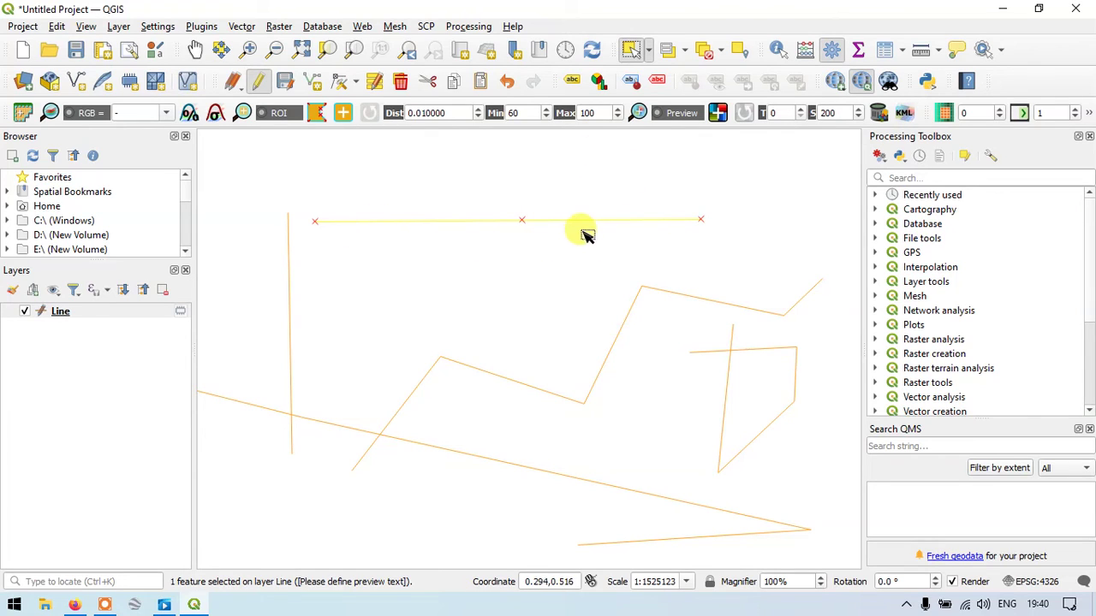
left_click(884, 51)
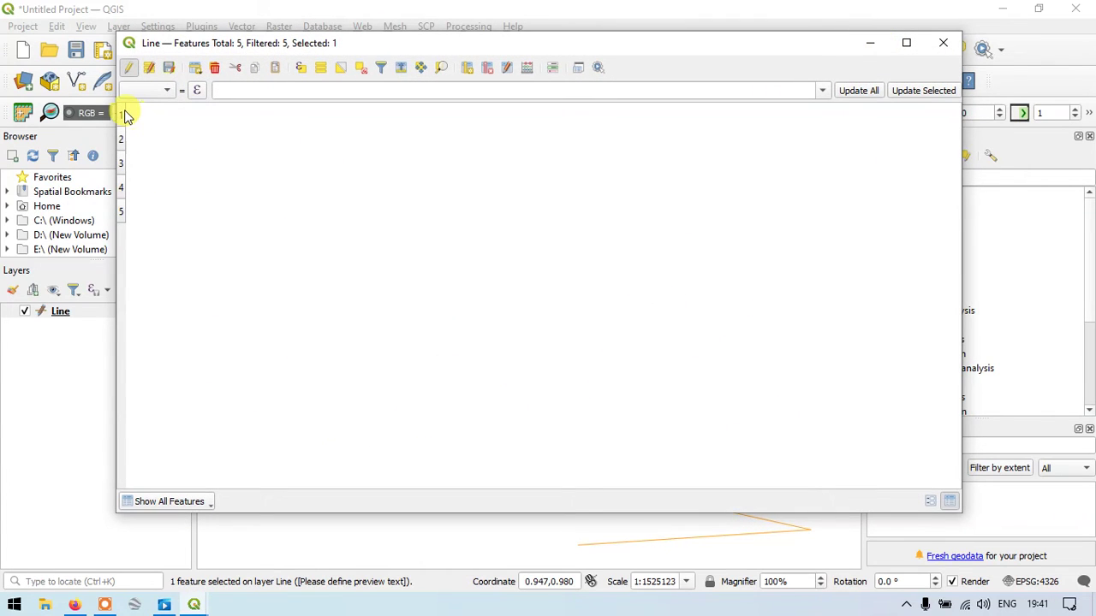